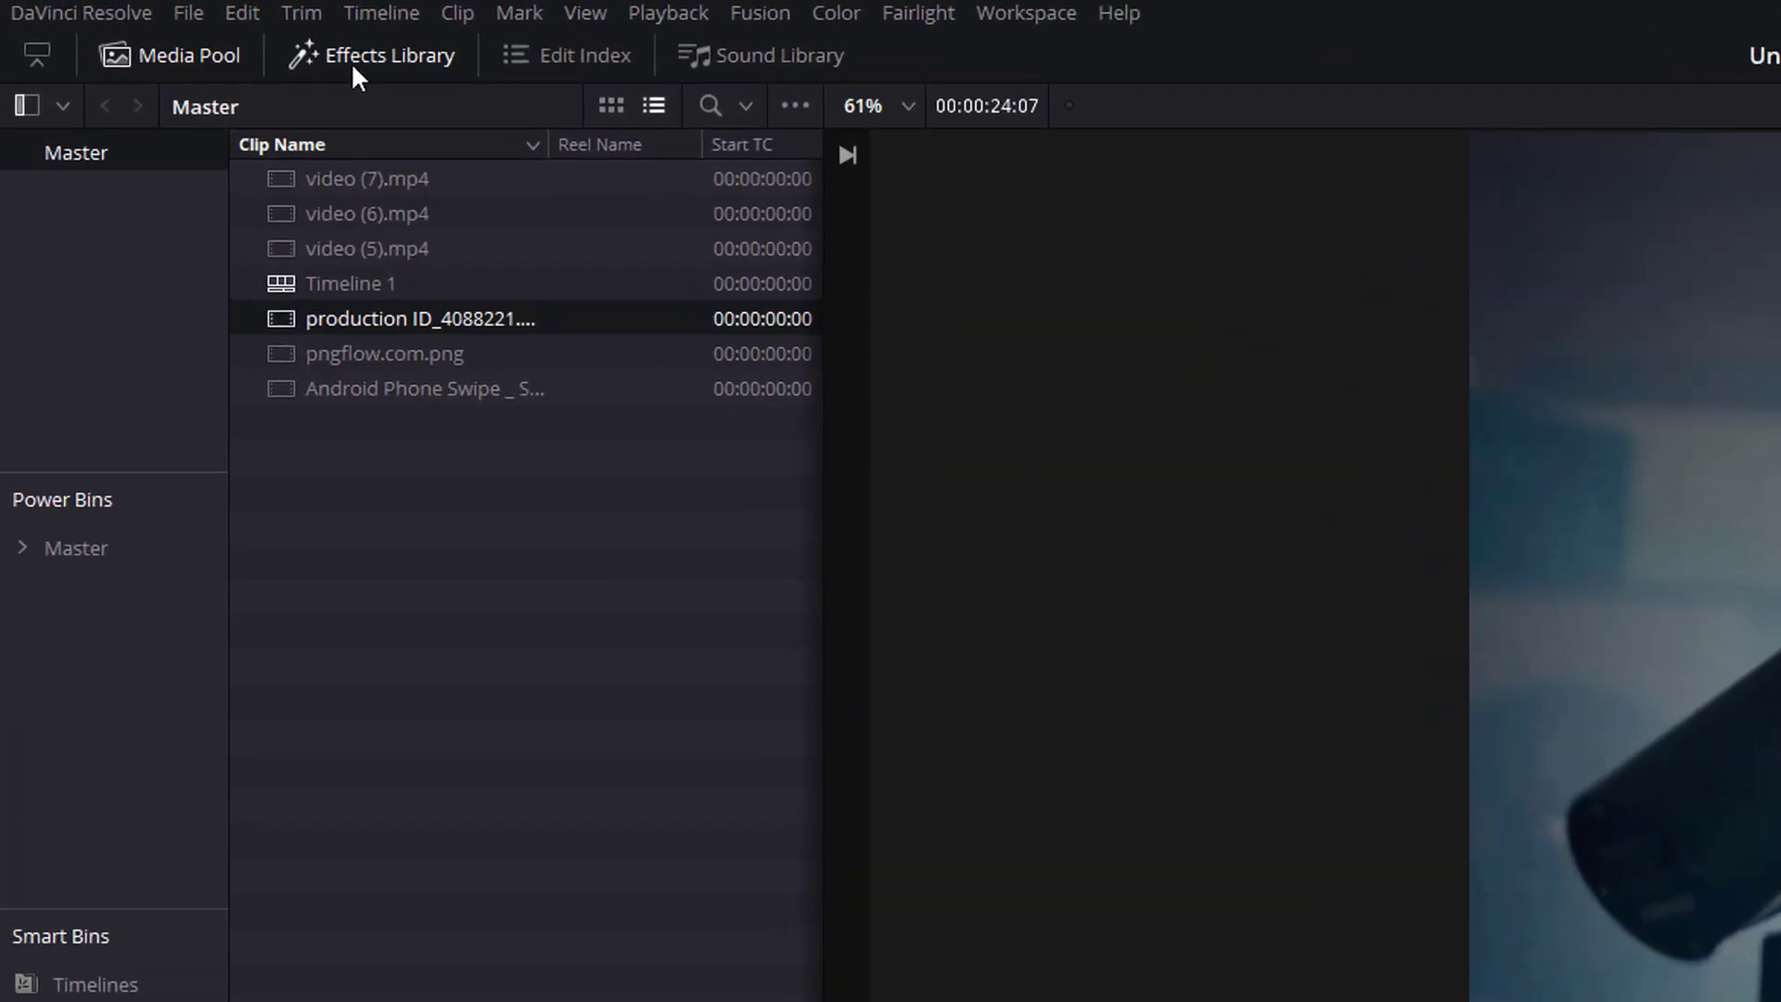
Step: Drag Blanking Fill from OpenFX > ResolveFX Stylize onto the singer clip on Video 1
click(313, 57)
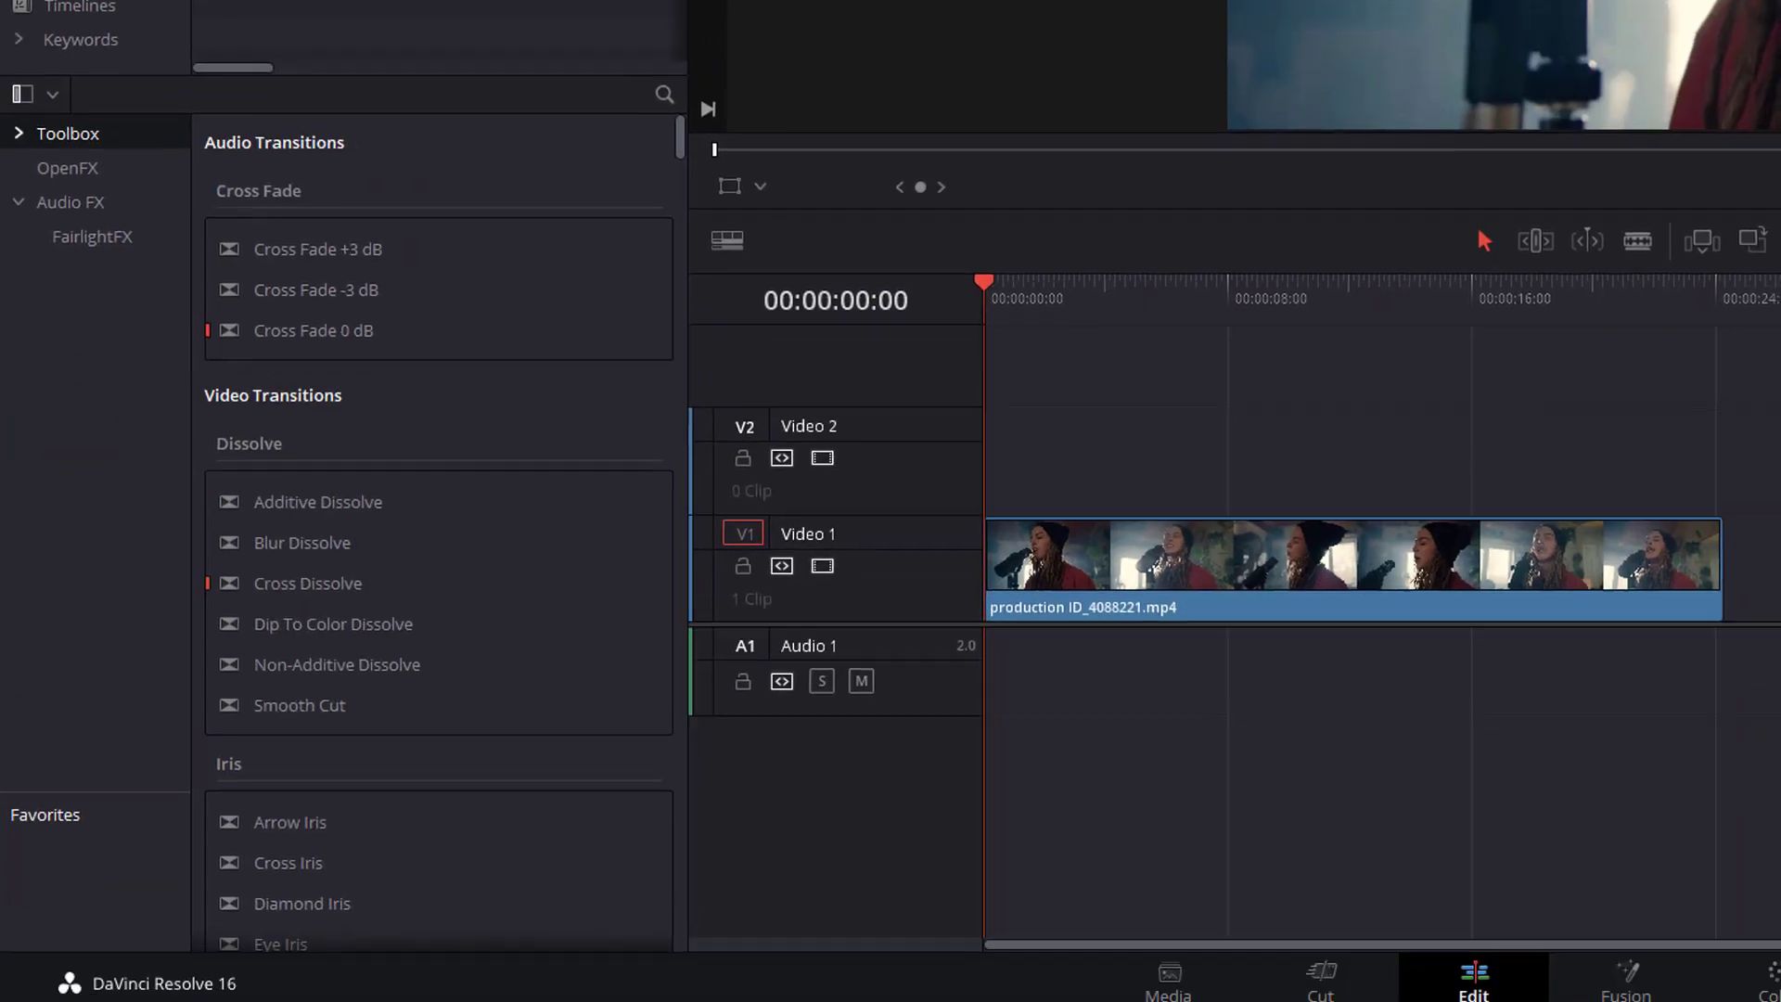
click(18, 123)
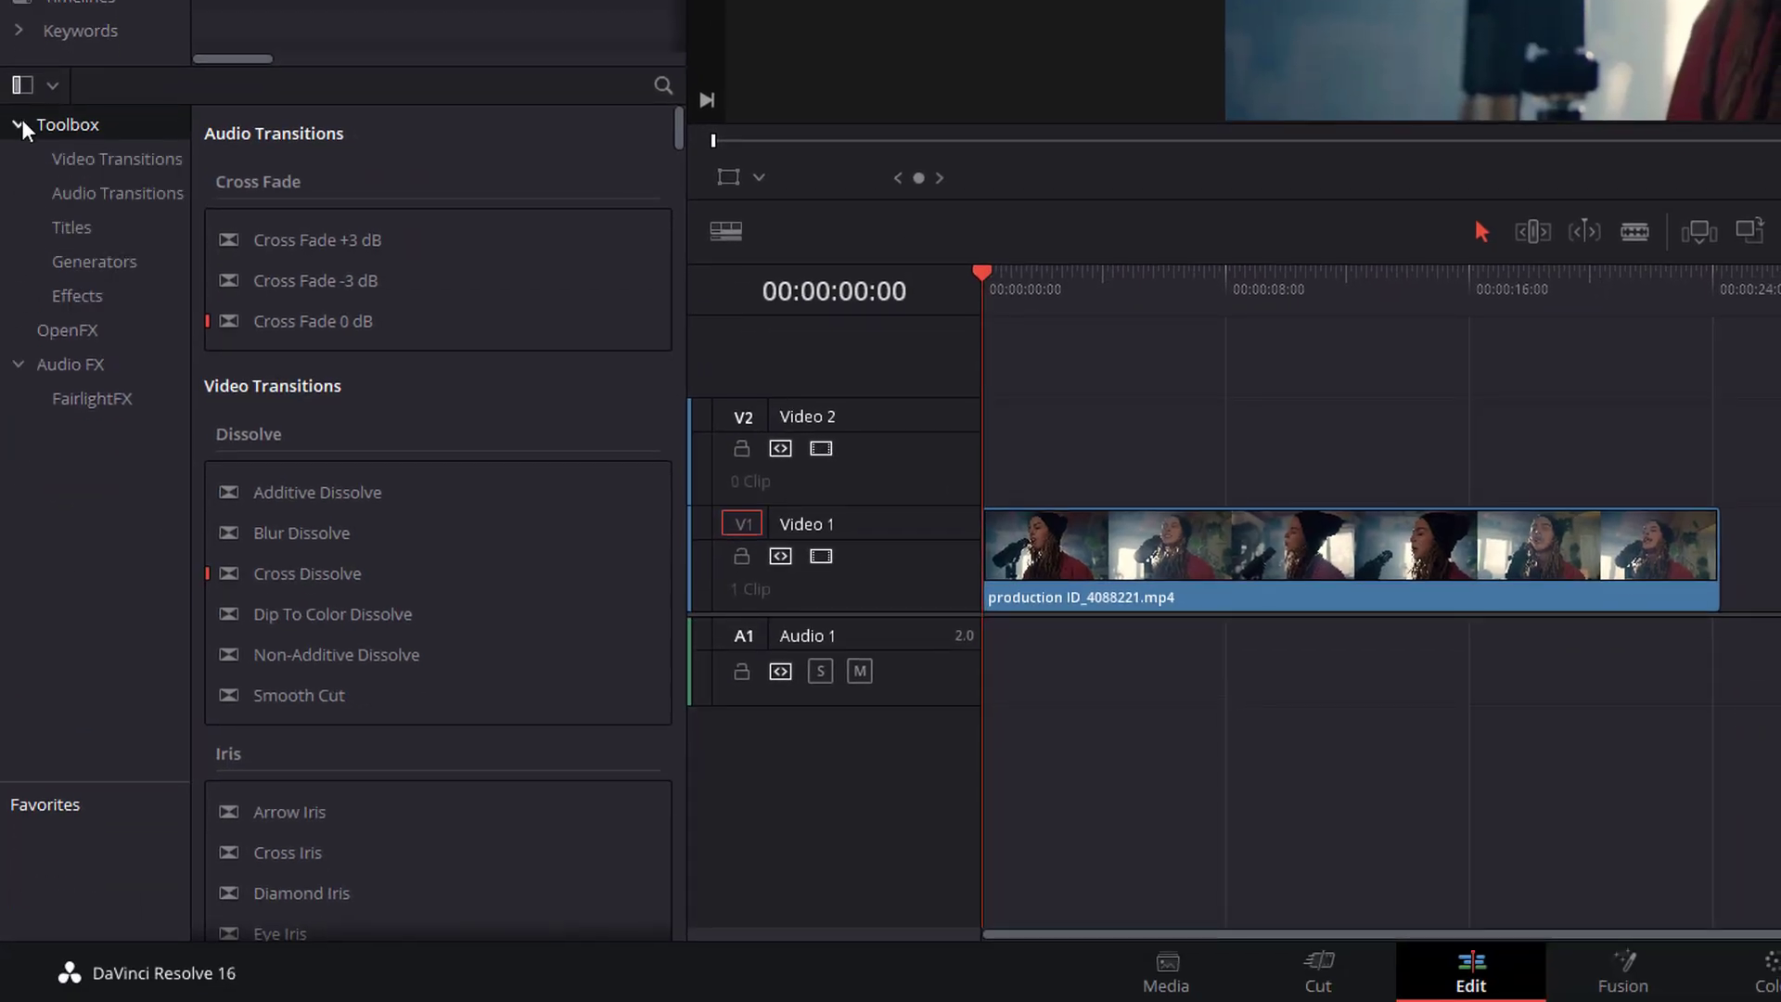
click(83, 336)
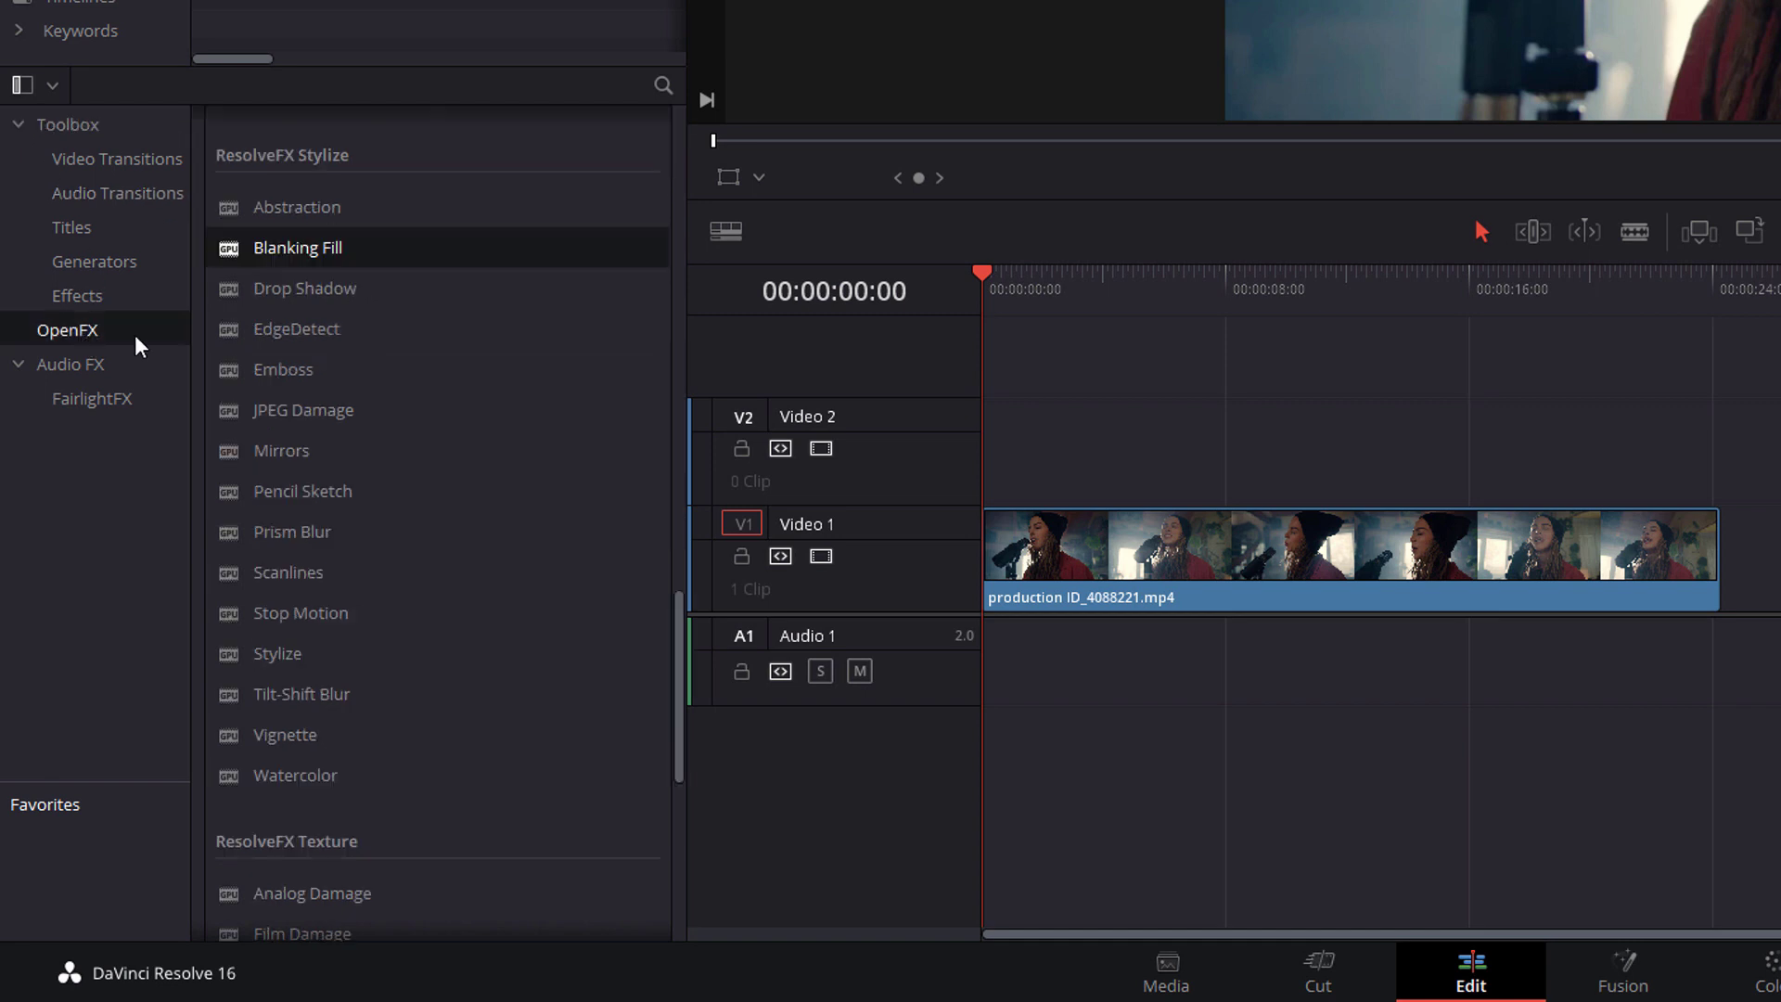
scroll(366, 183, down, 3)
scroll(368, 183, up, 3)
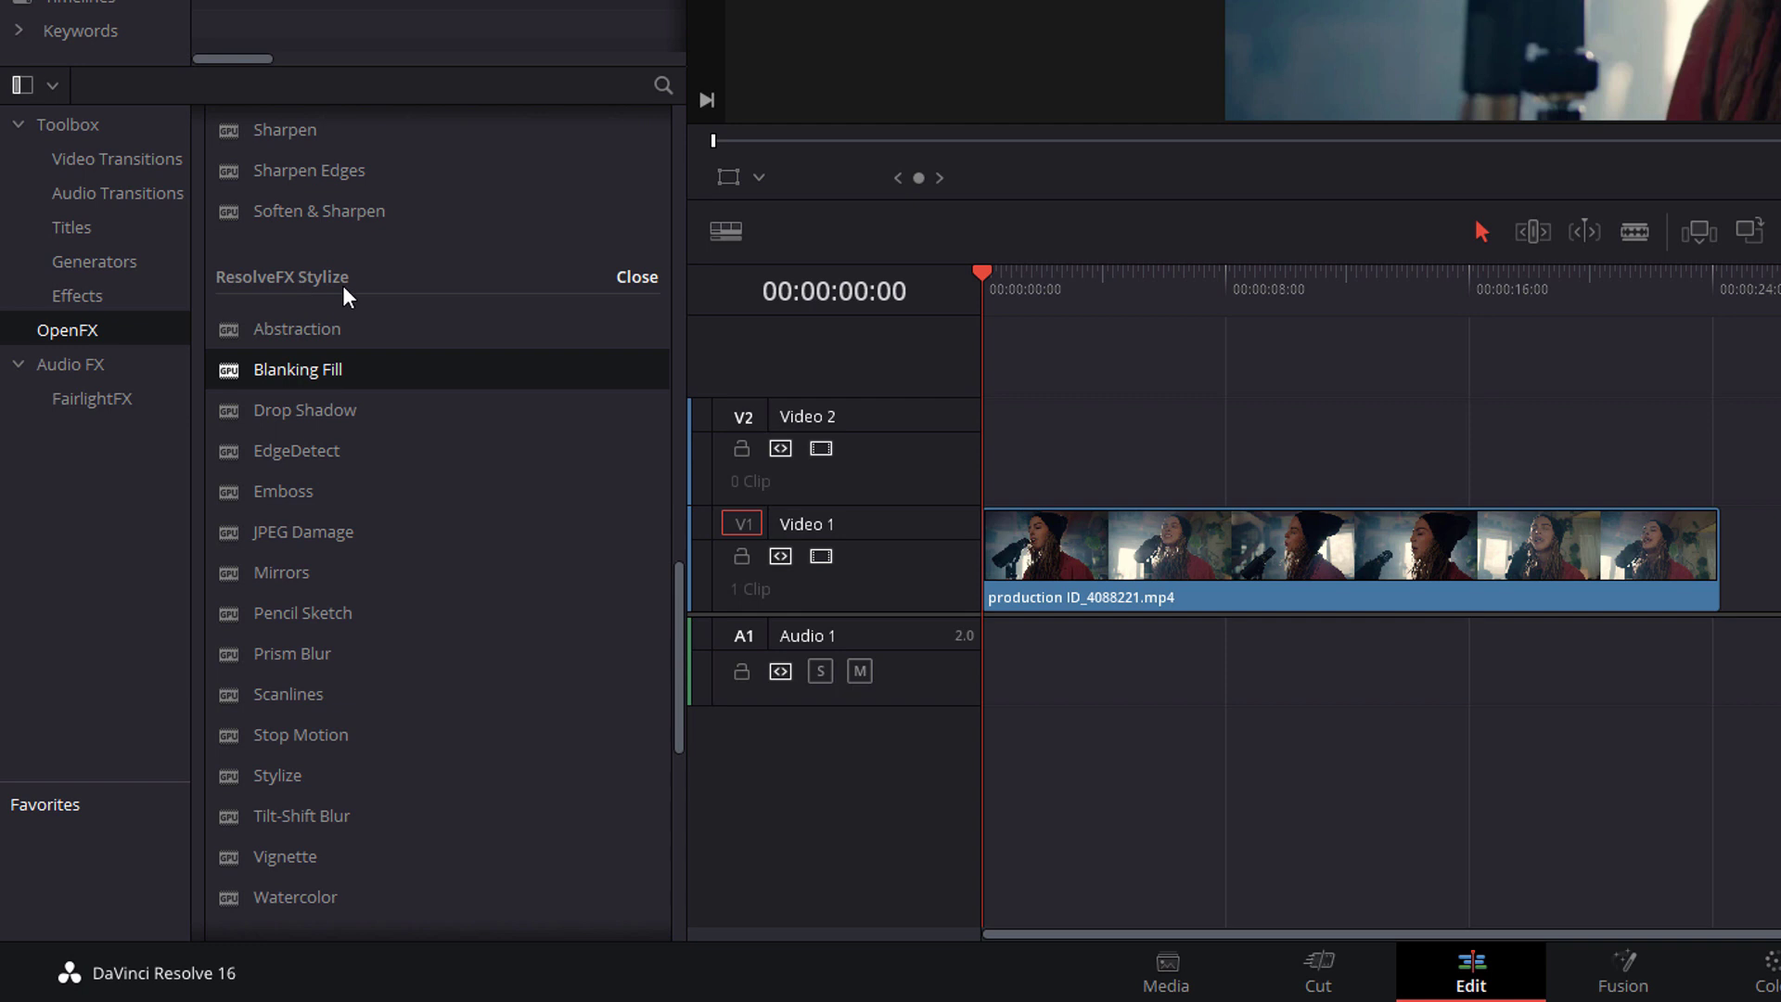
scroll(348, 293, down, 1)
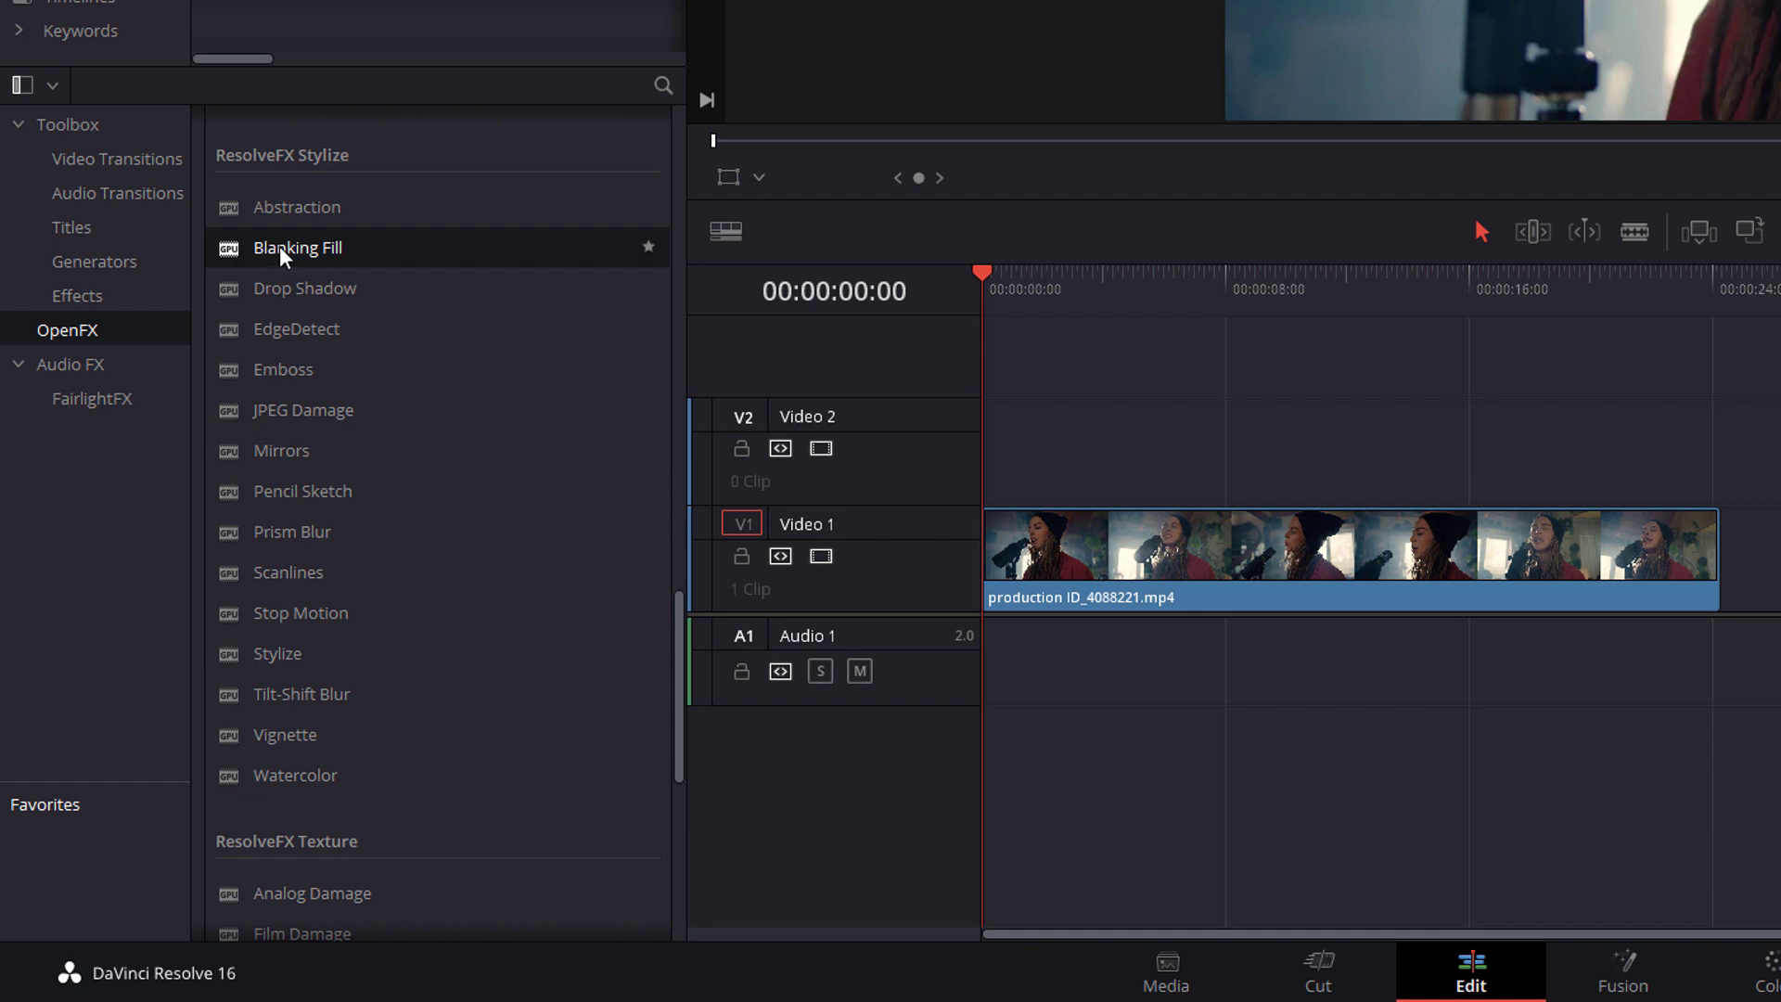
drag(283, 256, 1273, 554)
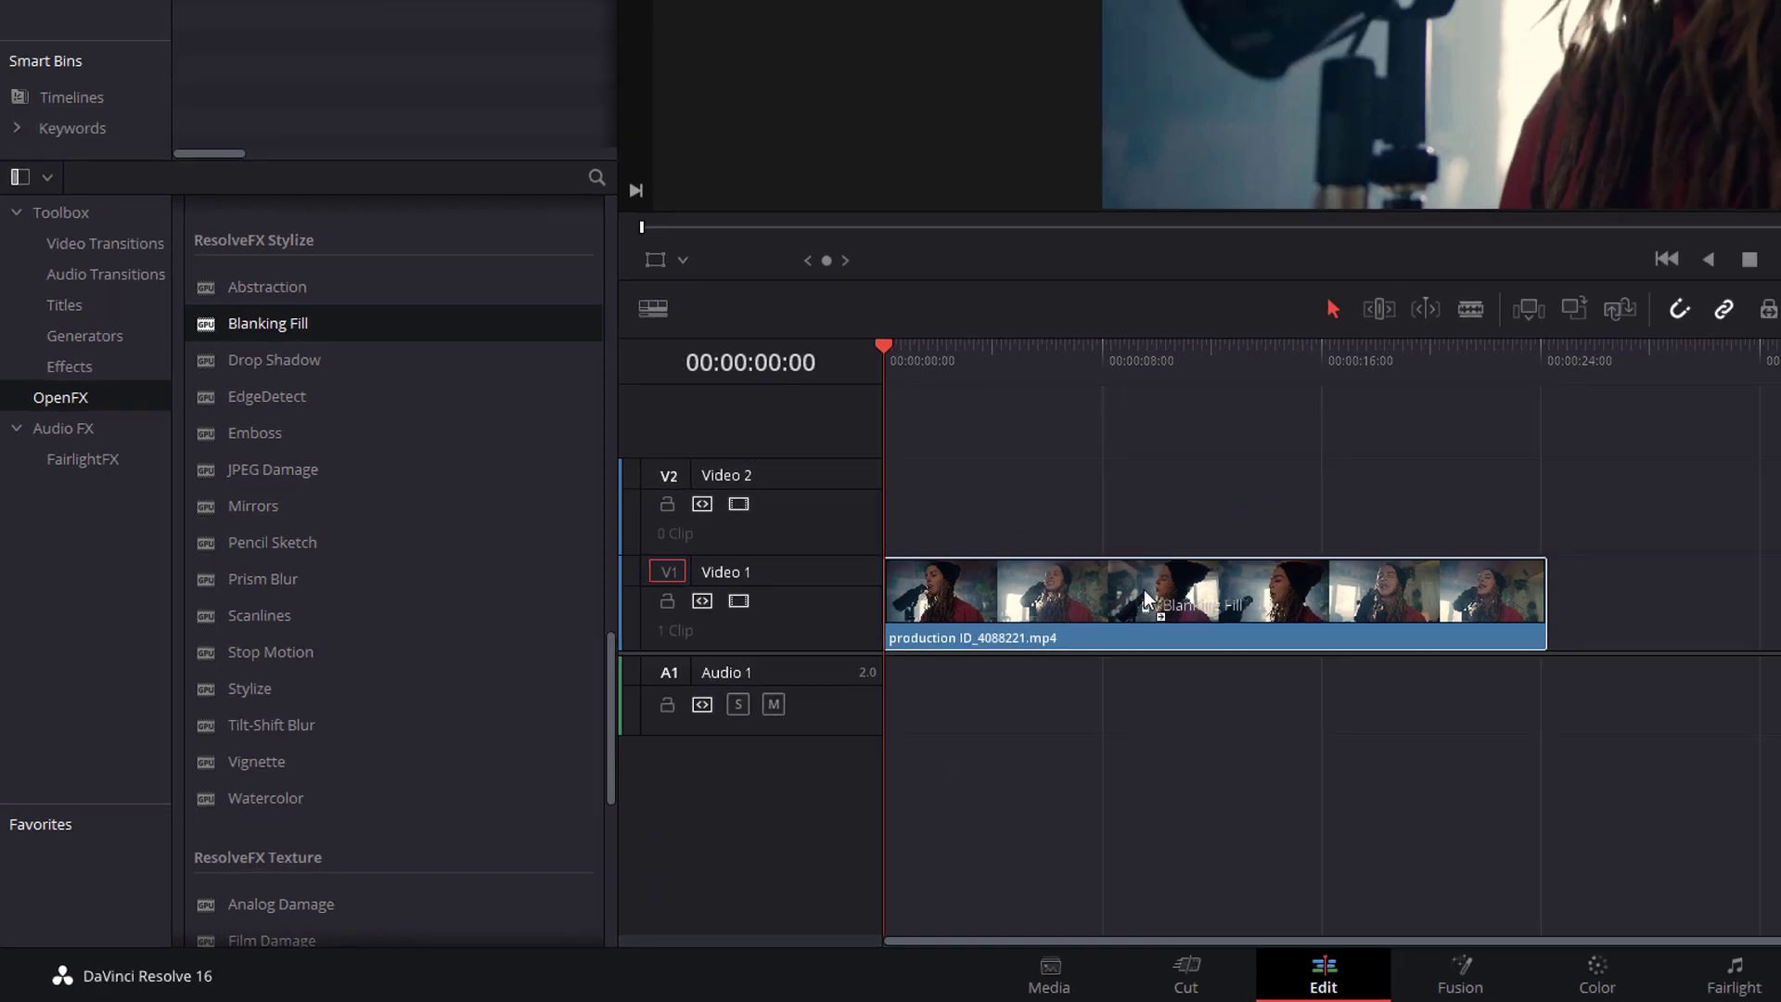
drag(1149, 598, 1150, 599)
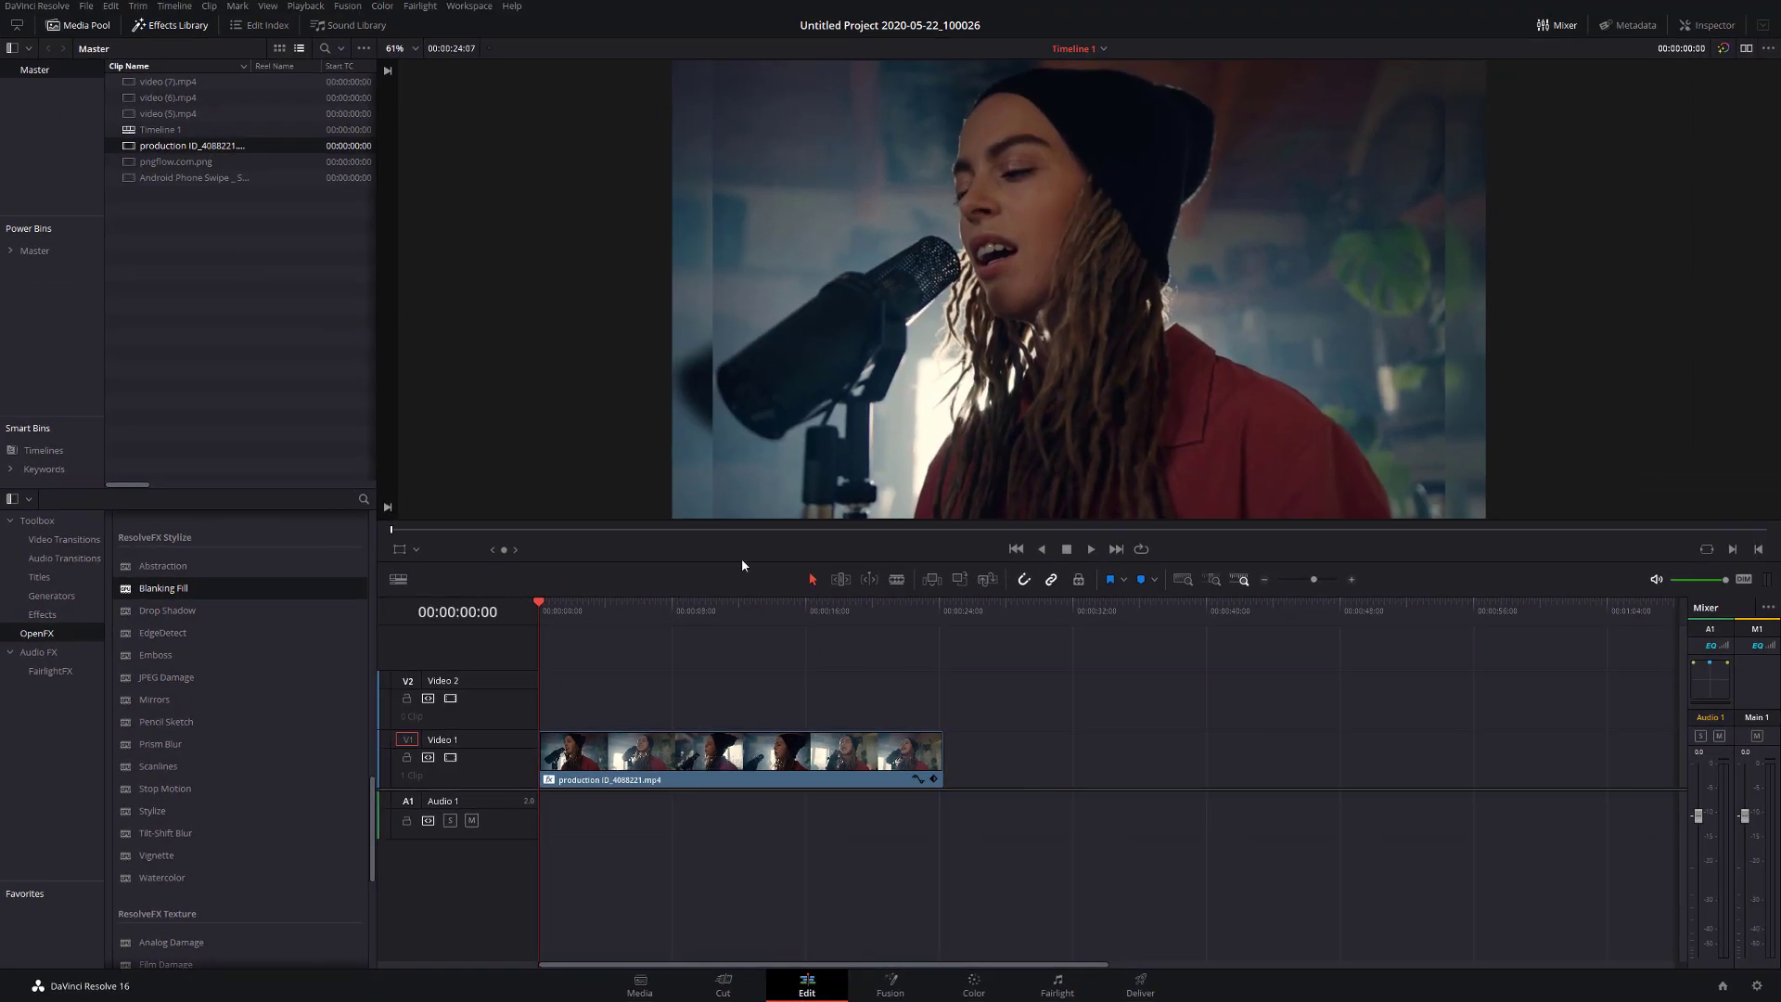
click(724, 761)
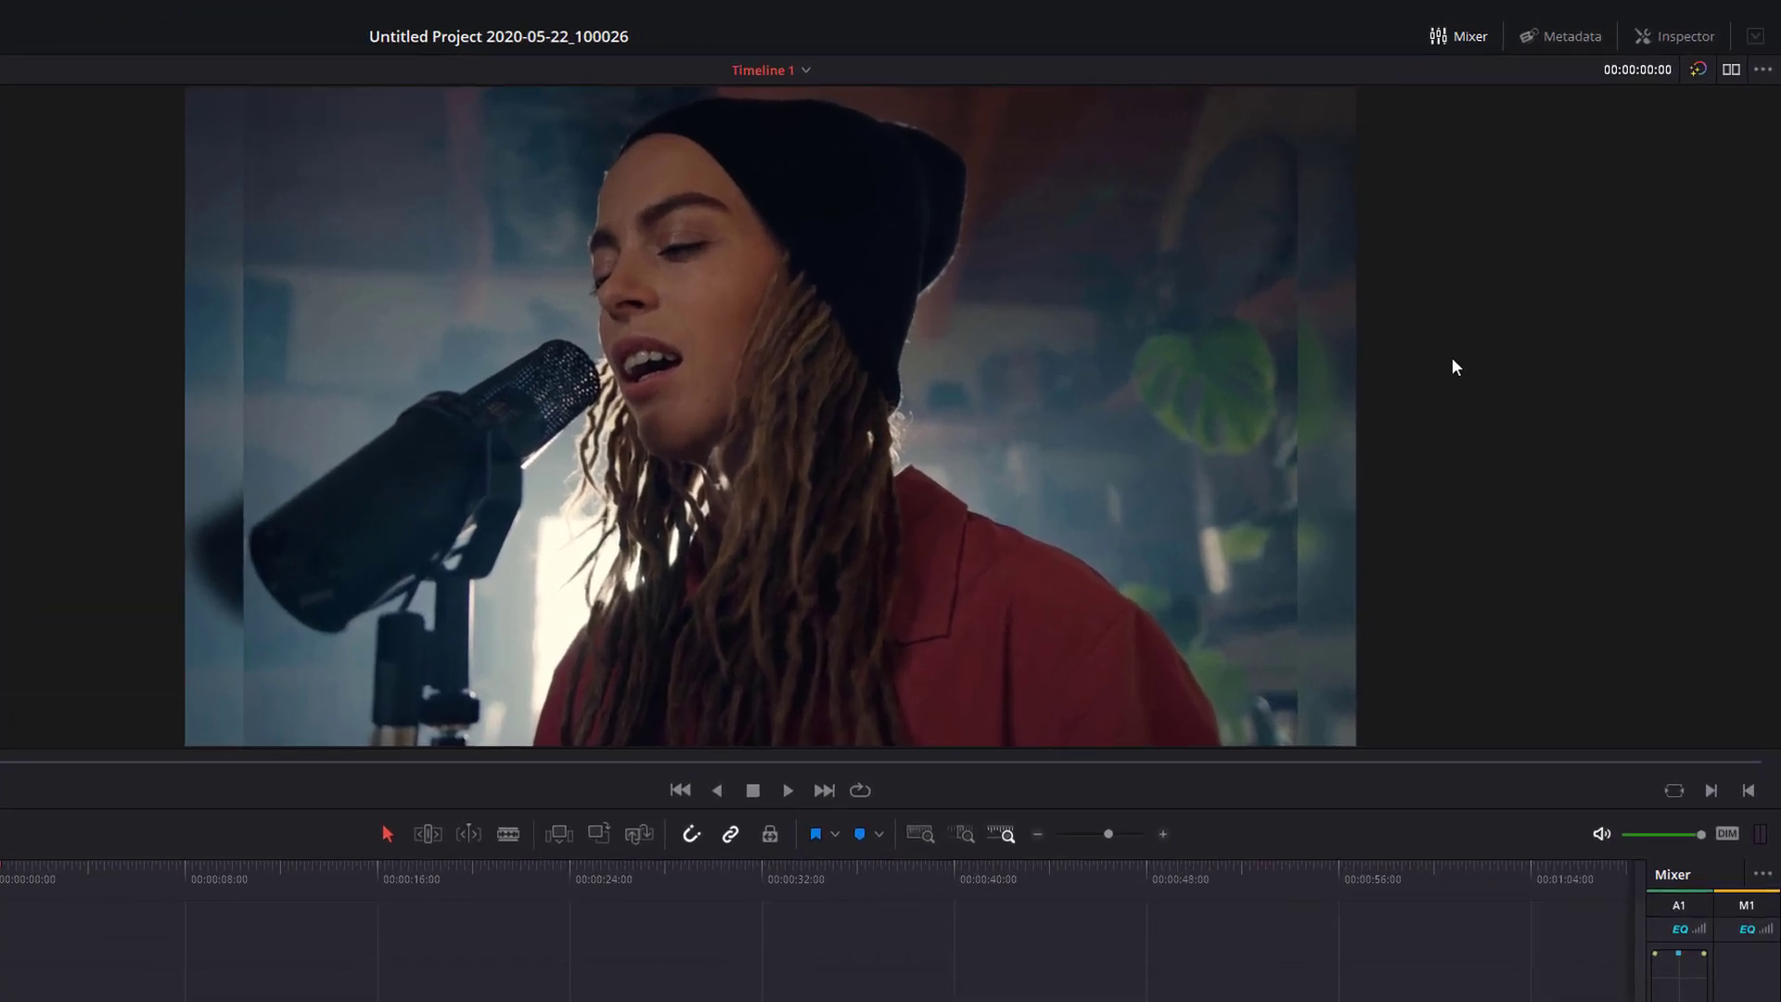
Step: Reveal the Blanking Fill Source settings in the Inspector, keeping the source zoom at 1.000
click(1671, 39)
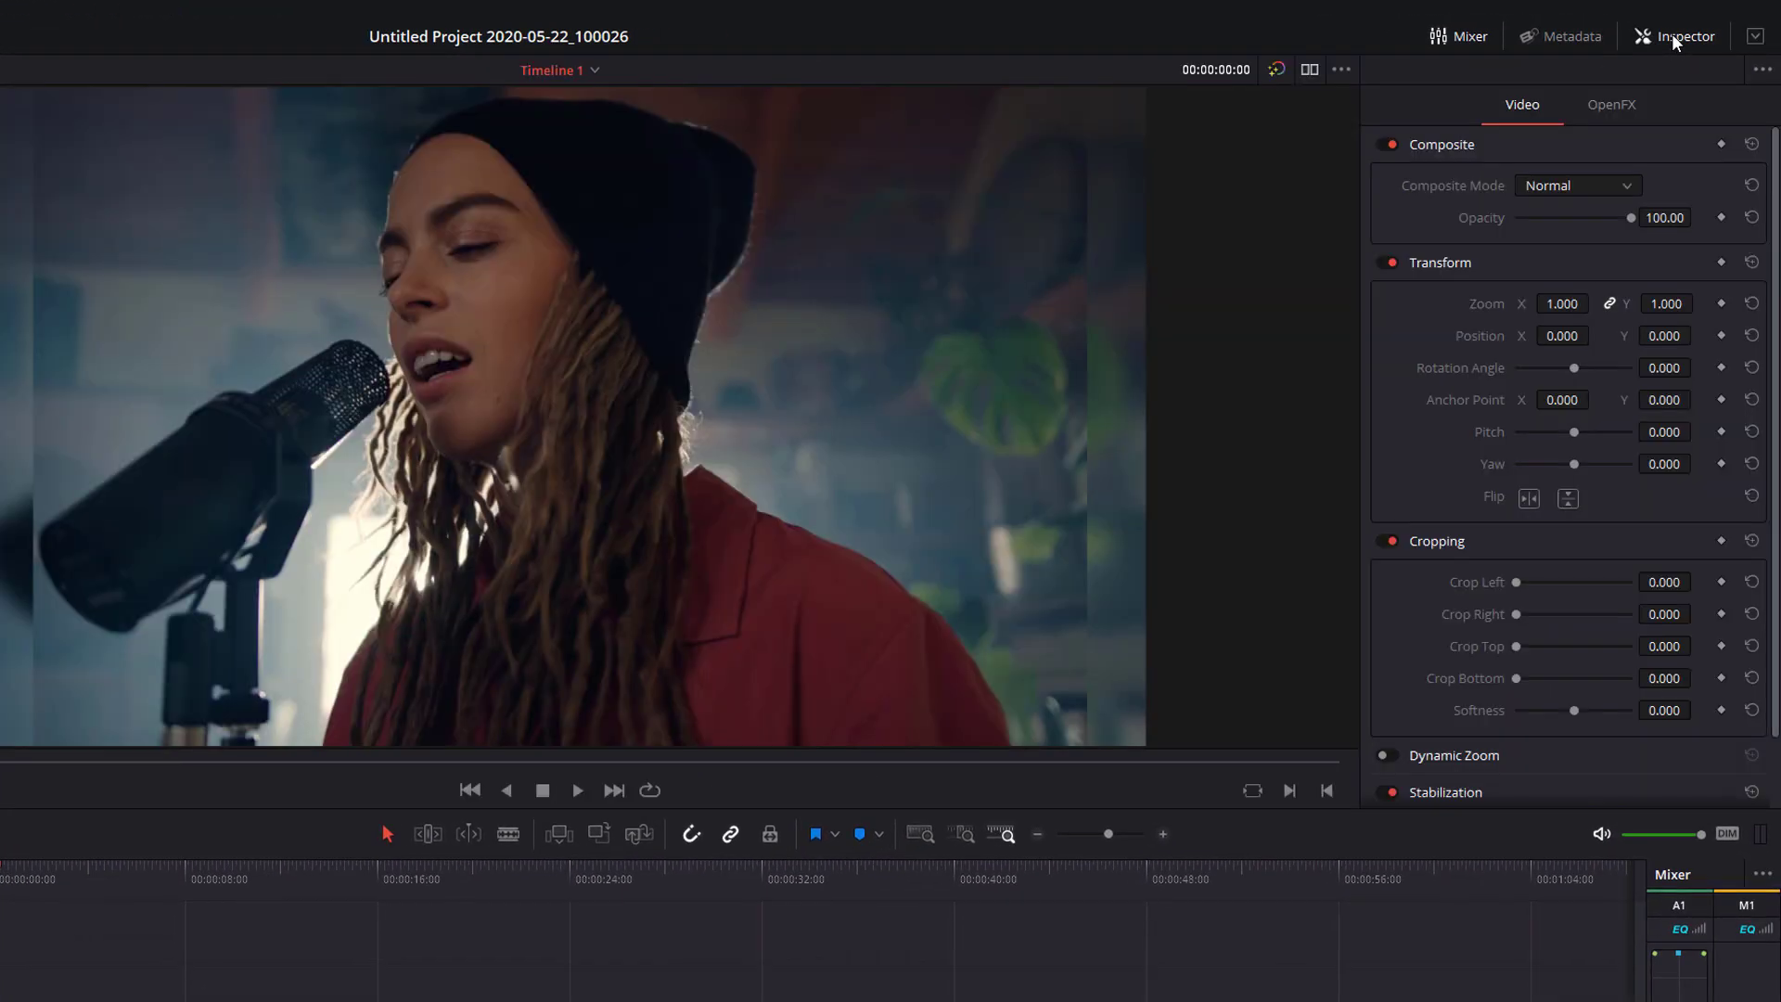
click(1625, 112)
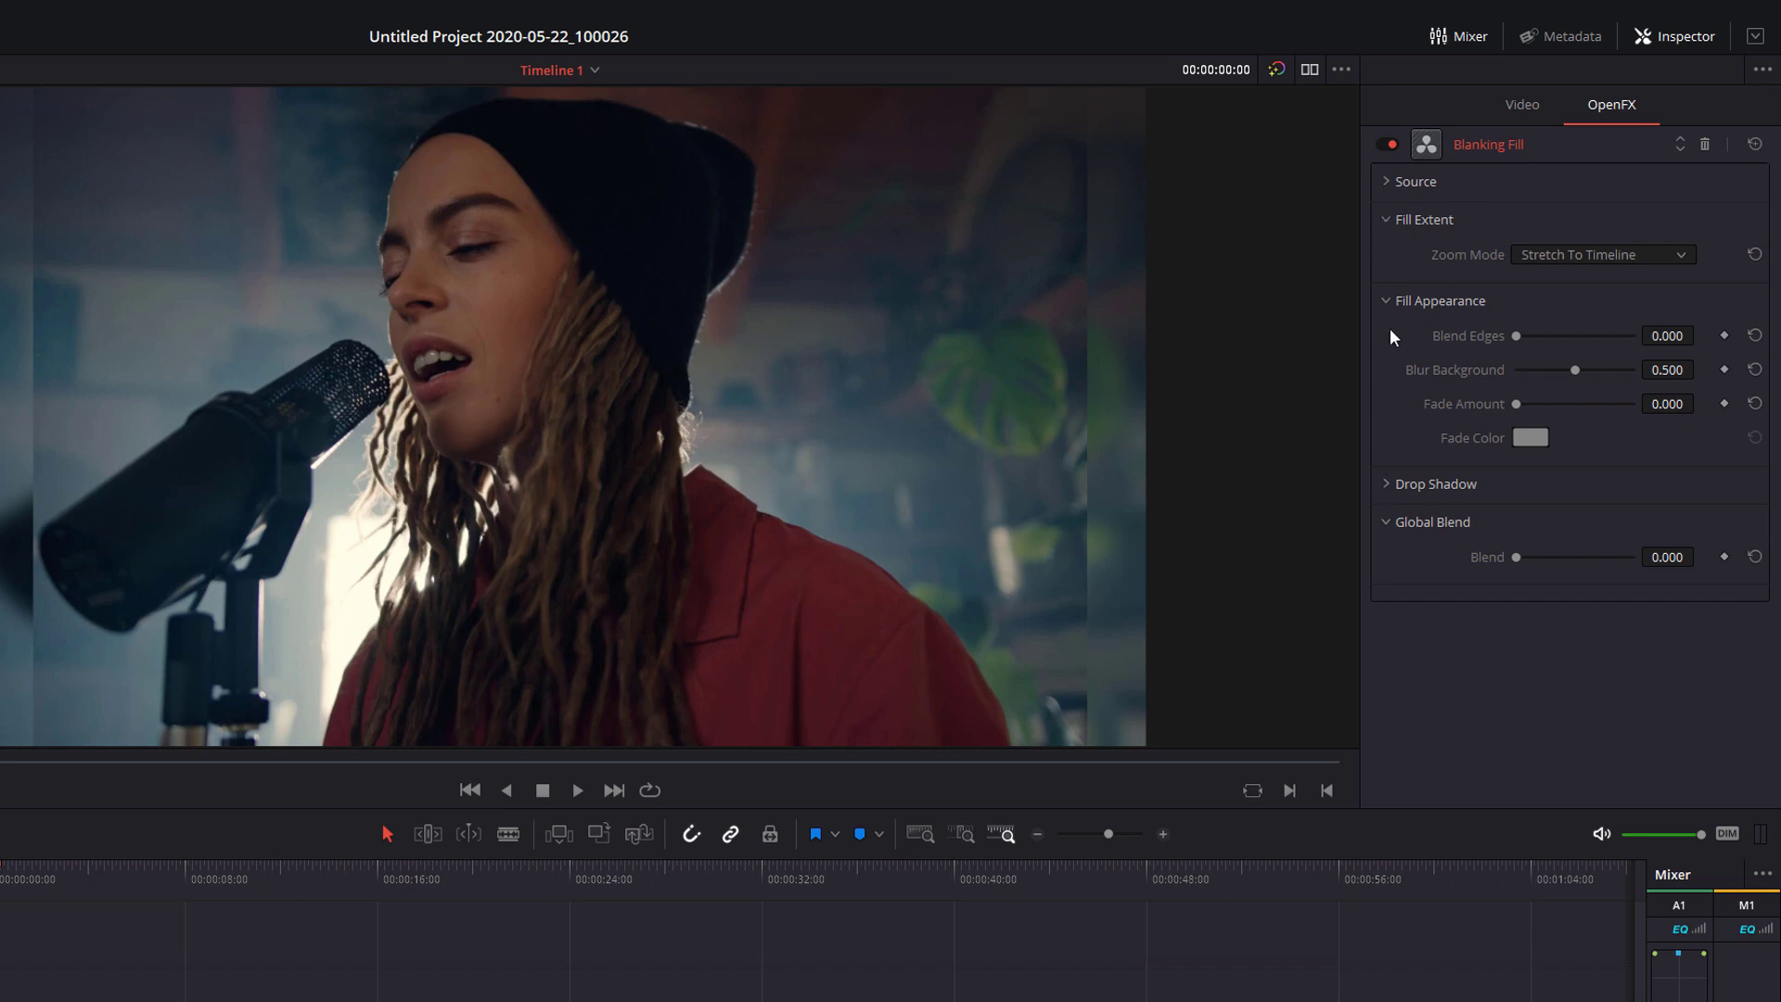
click(1388, 181)
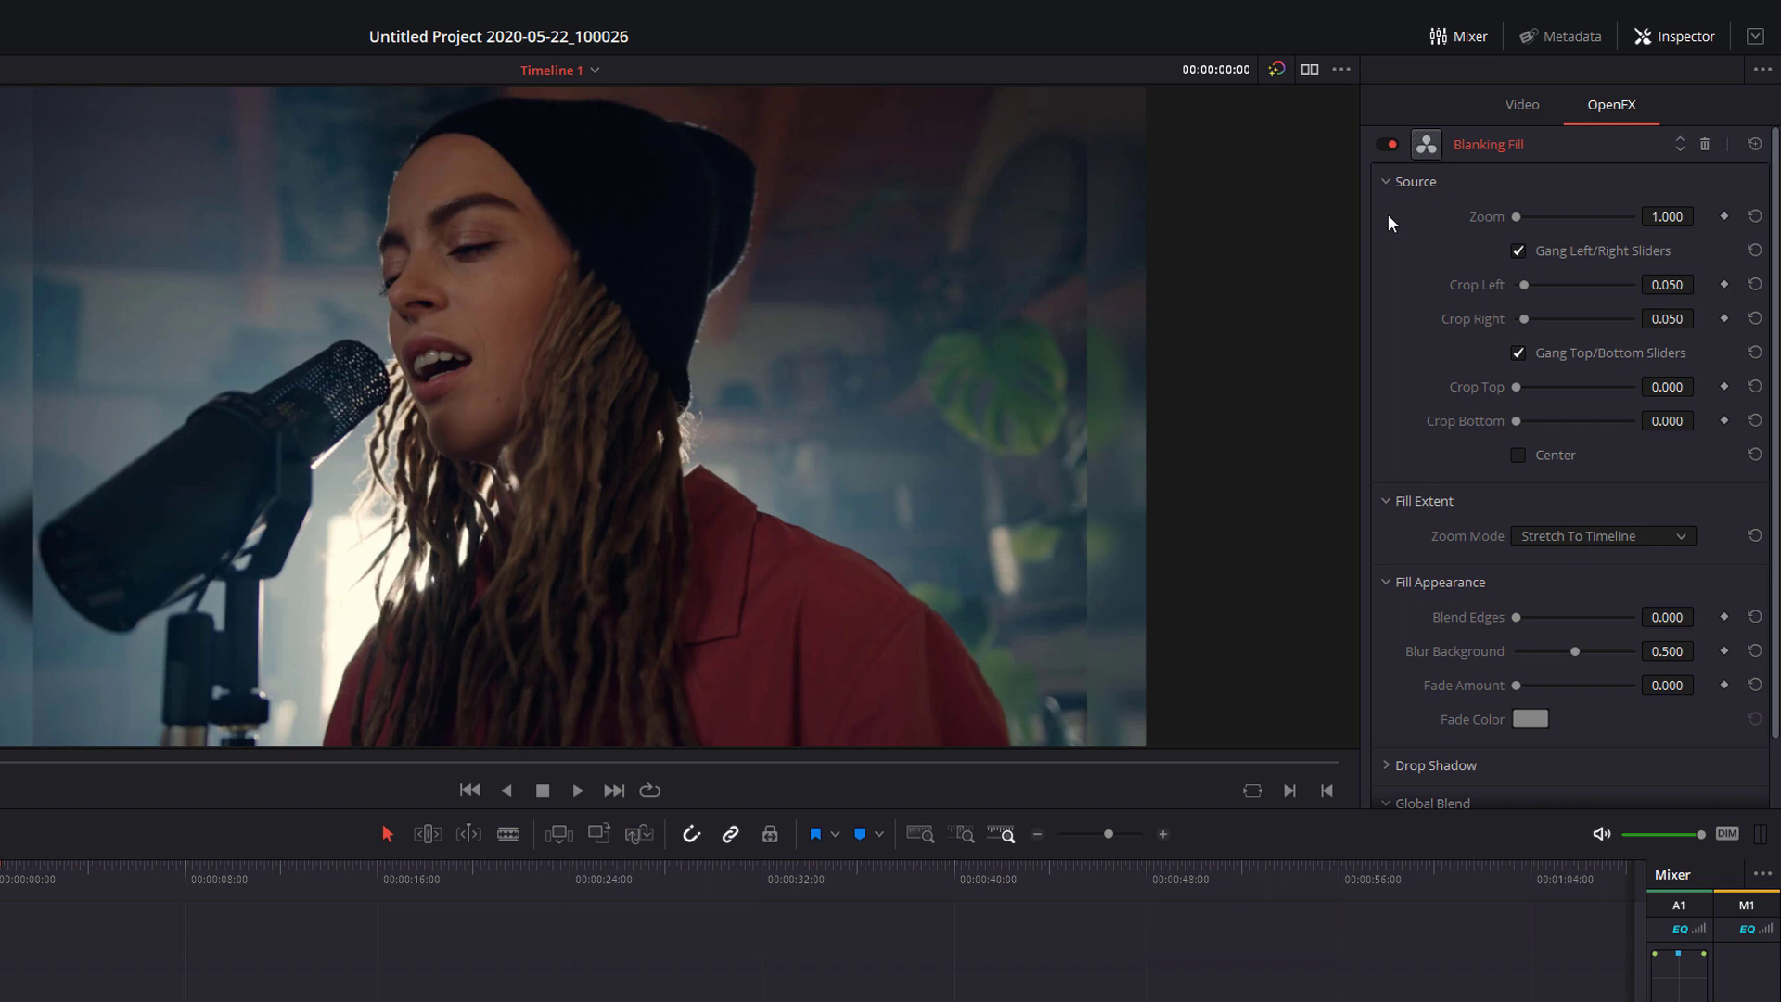
drag(1514, 213, 1460, 220)
Step: Crop the Blanking Fill source to 0.057 left/right and 0.076 top/bottom
mouse_move(1527, 288)
mouse_down()
mouse_move(1577, 293)
mouse_move(1547, 292)
mouse_up()
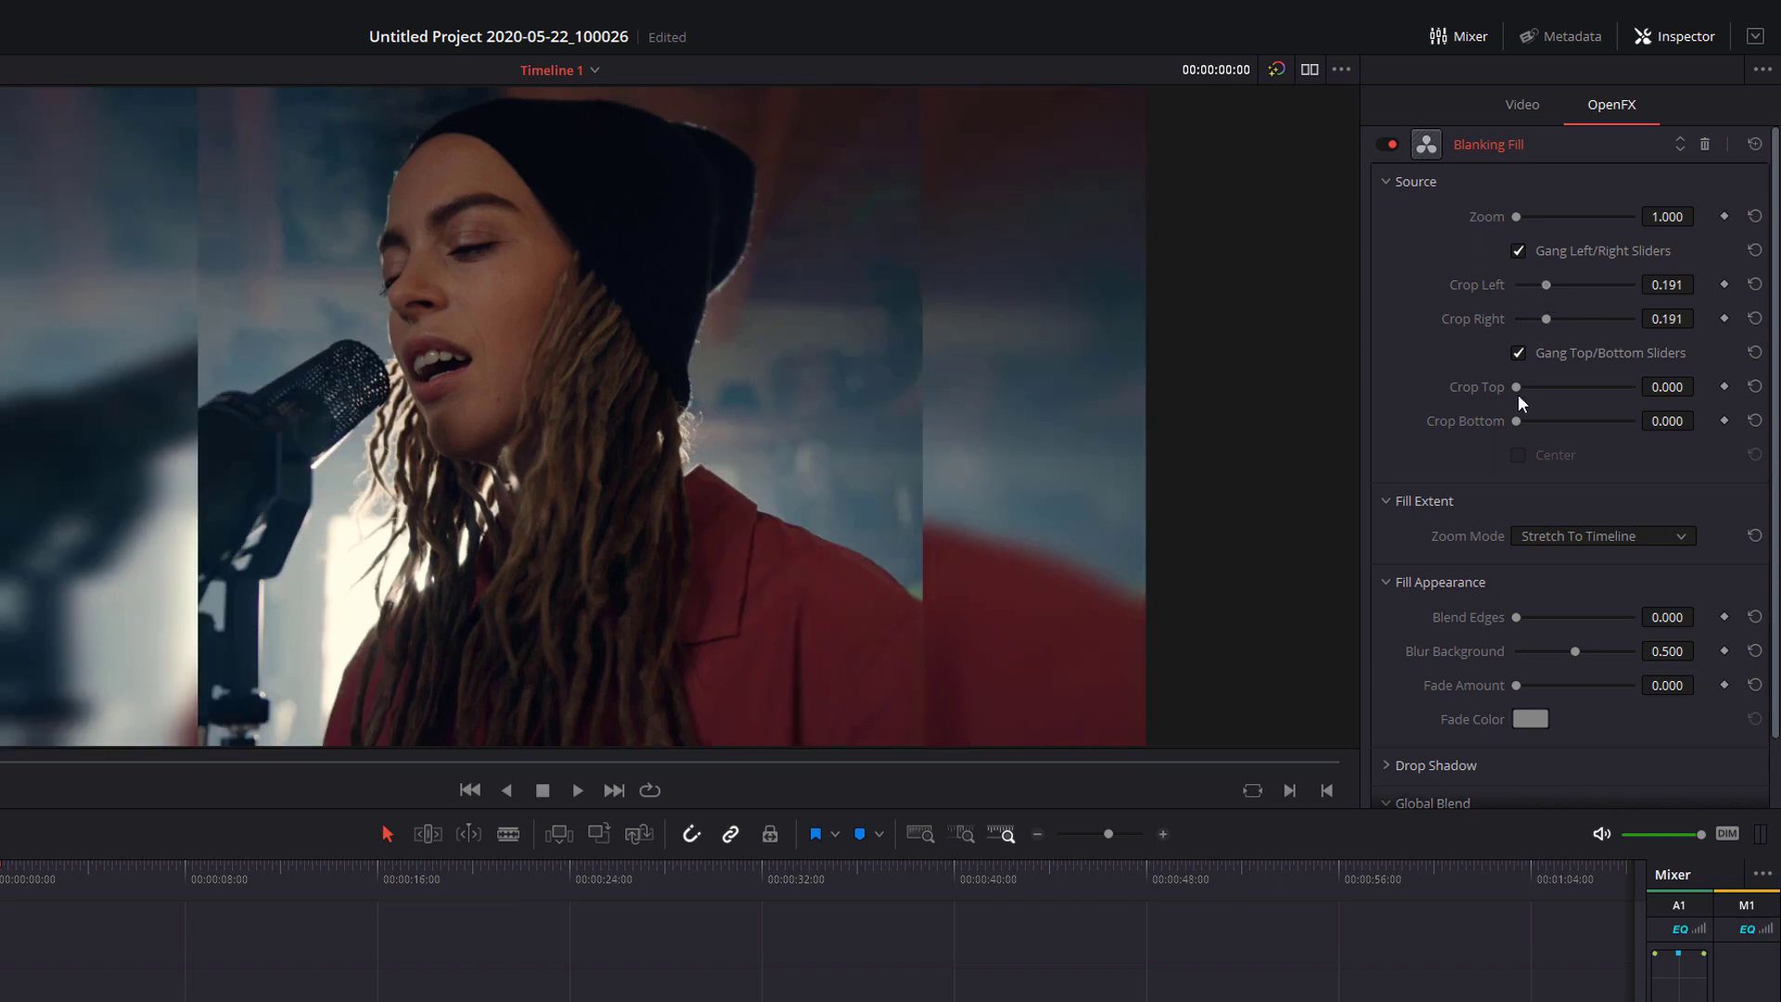
mouse_move(1519, 387)
mouse_down()
mouse_move(1577, 388)
mouse_move(1544, 388)
mouse_up()
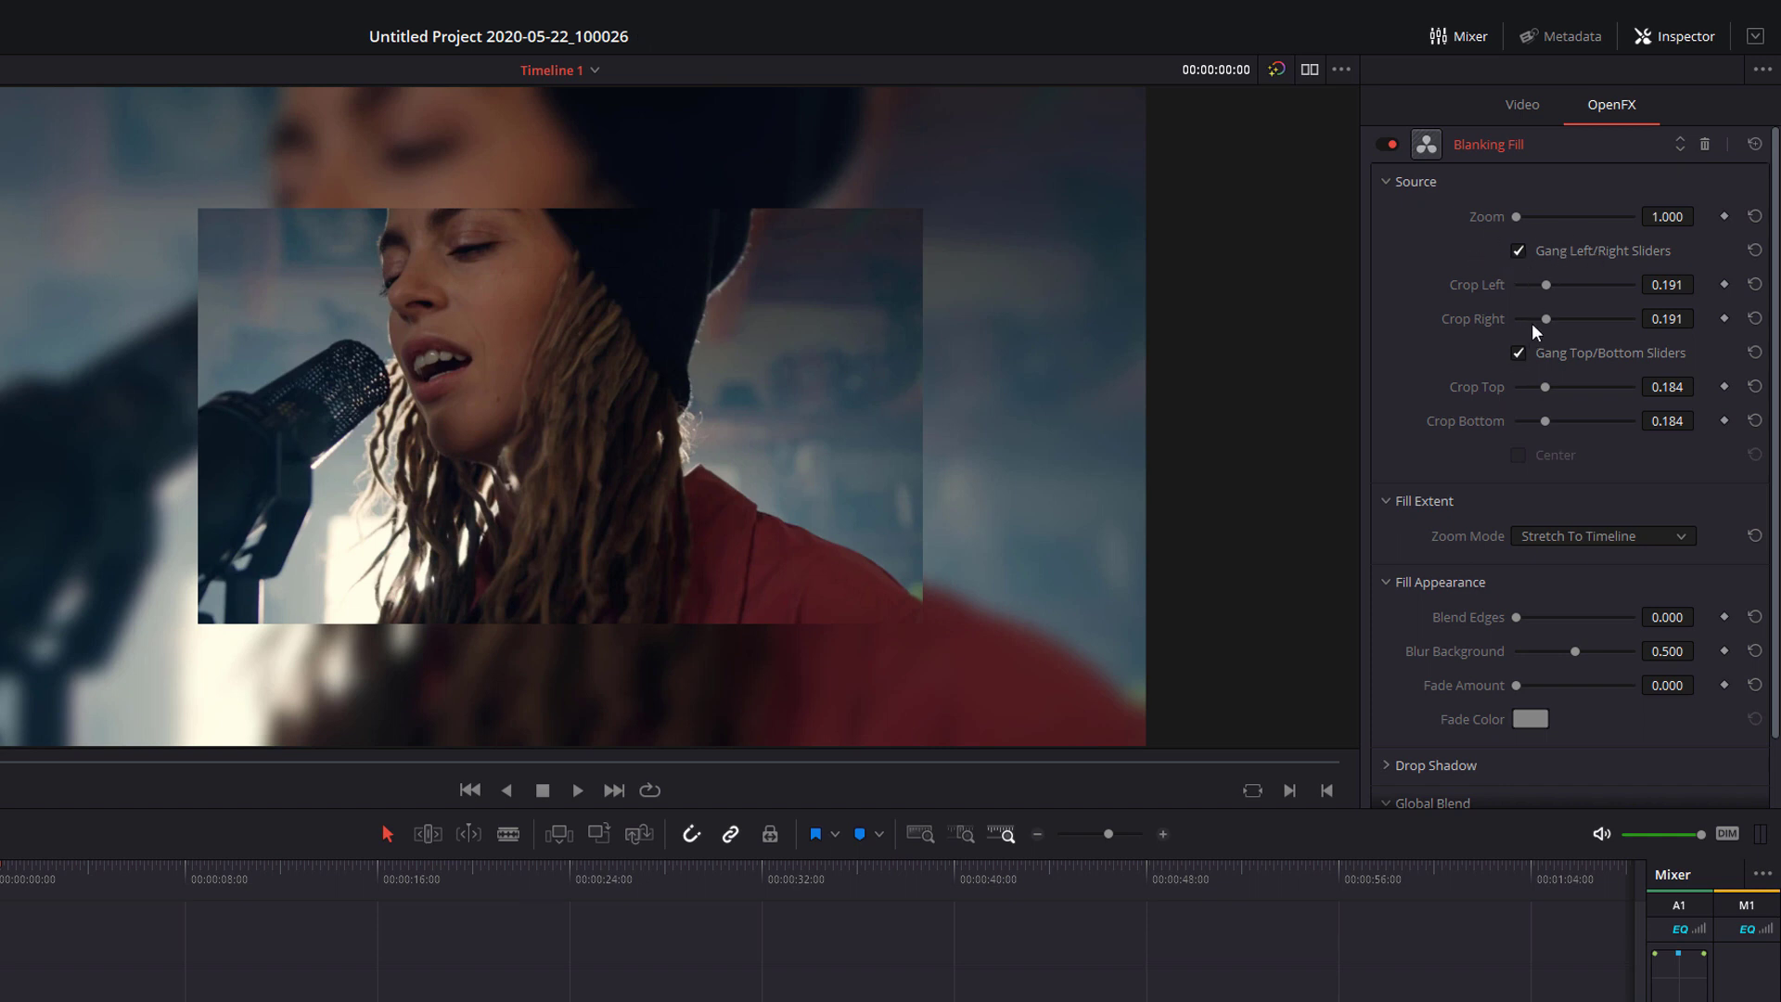
drag(1543, 386, 1539, 387)
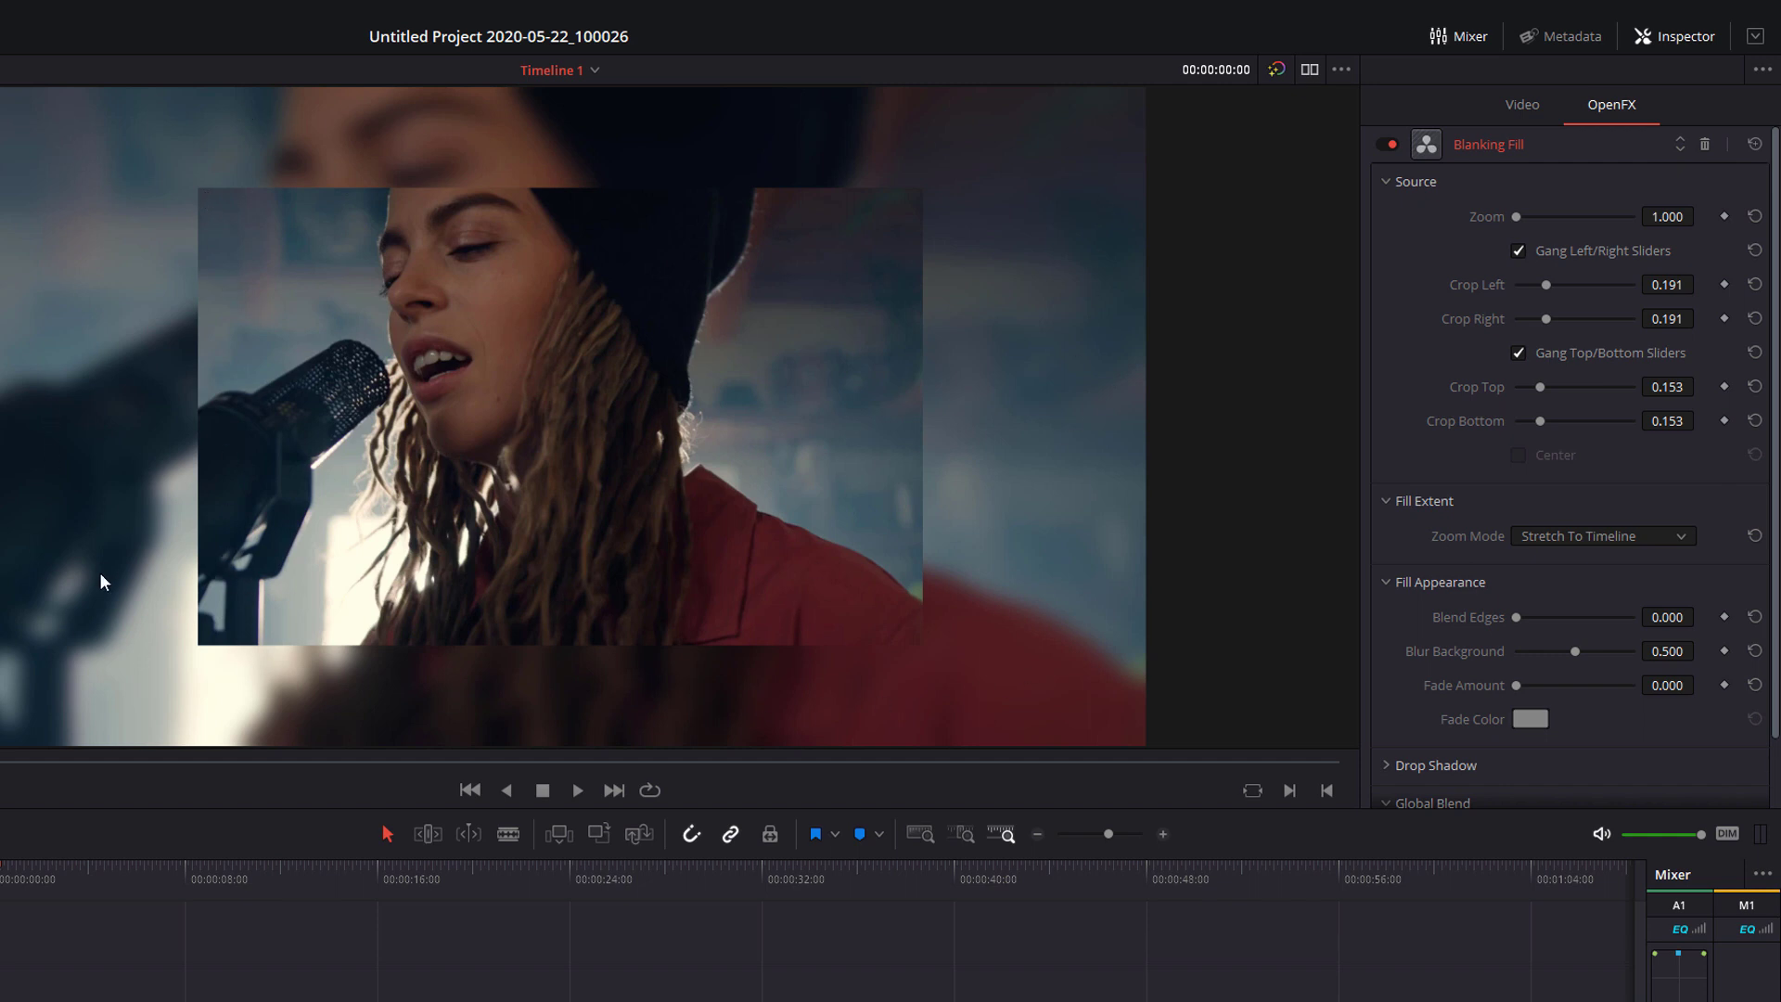
drag(1545, 286, 1523, 288)
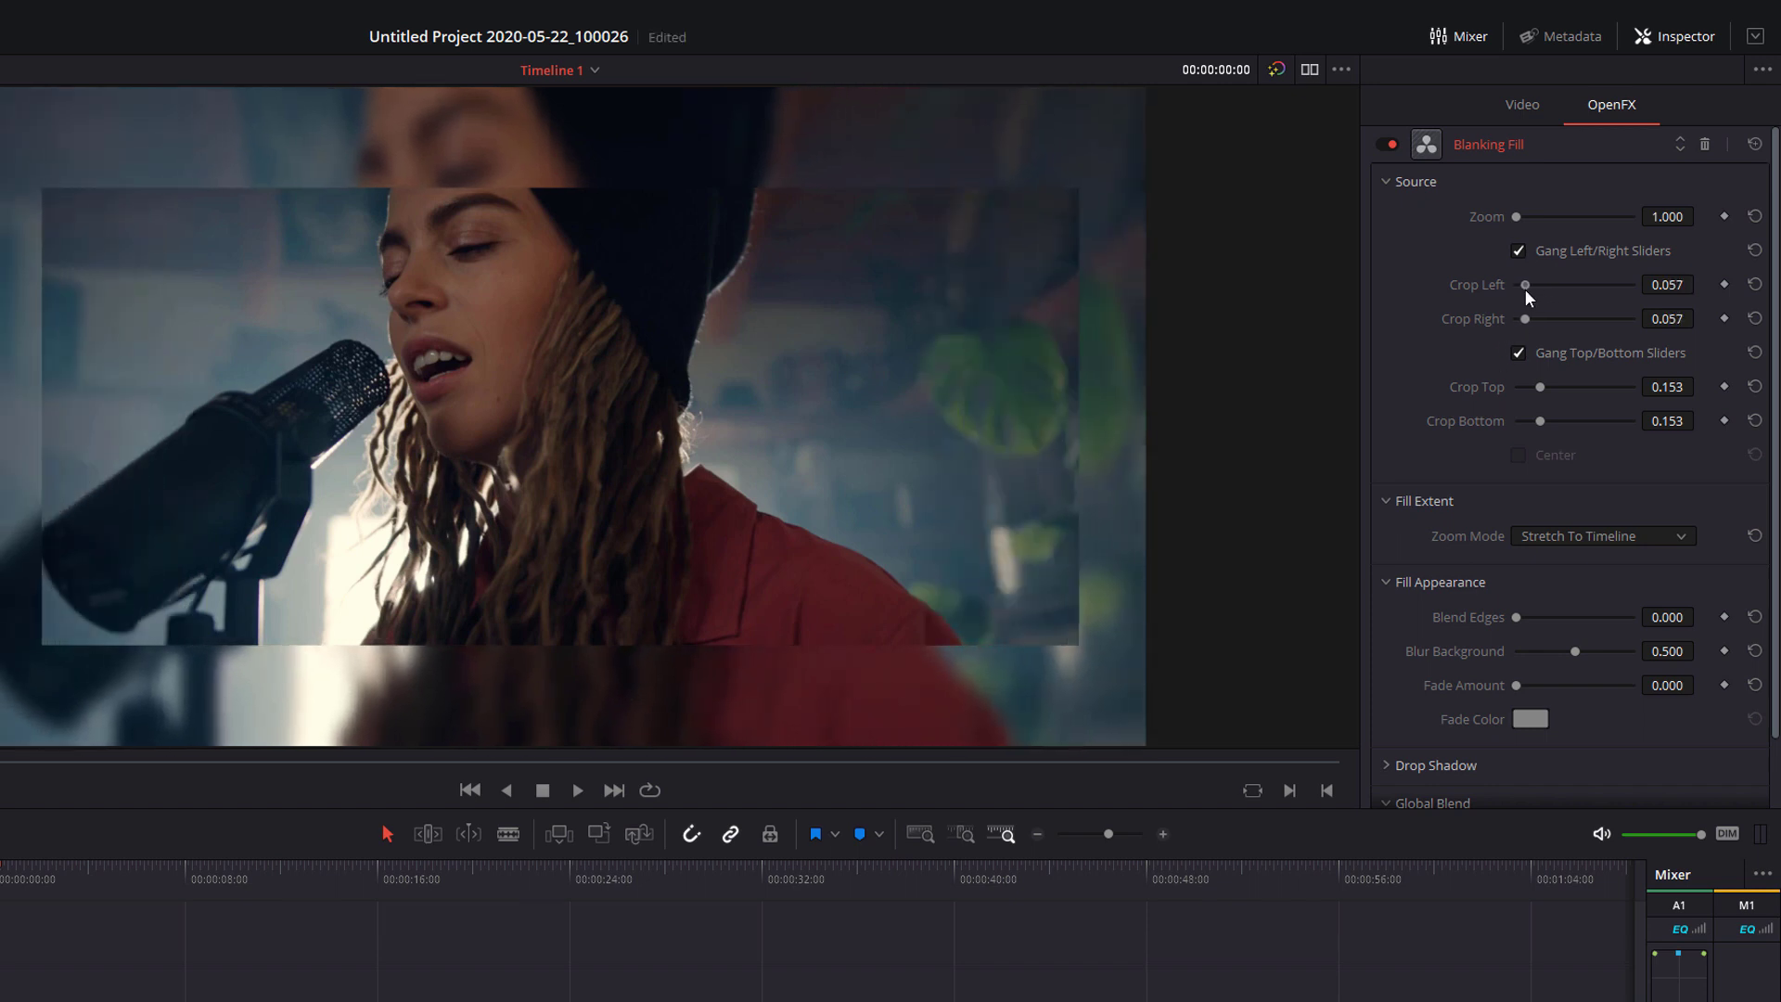
drag(1532, 378, 1528, 390)
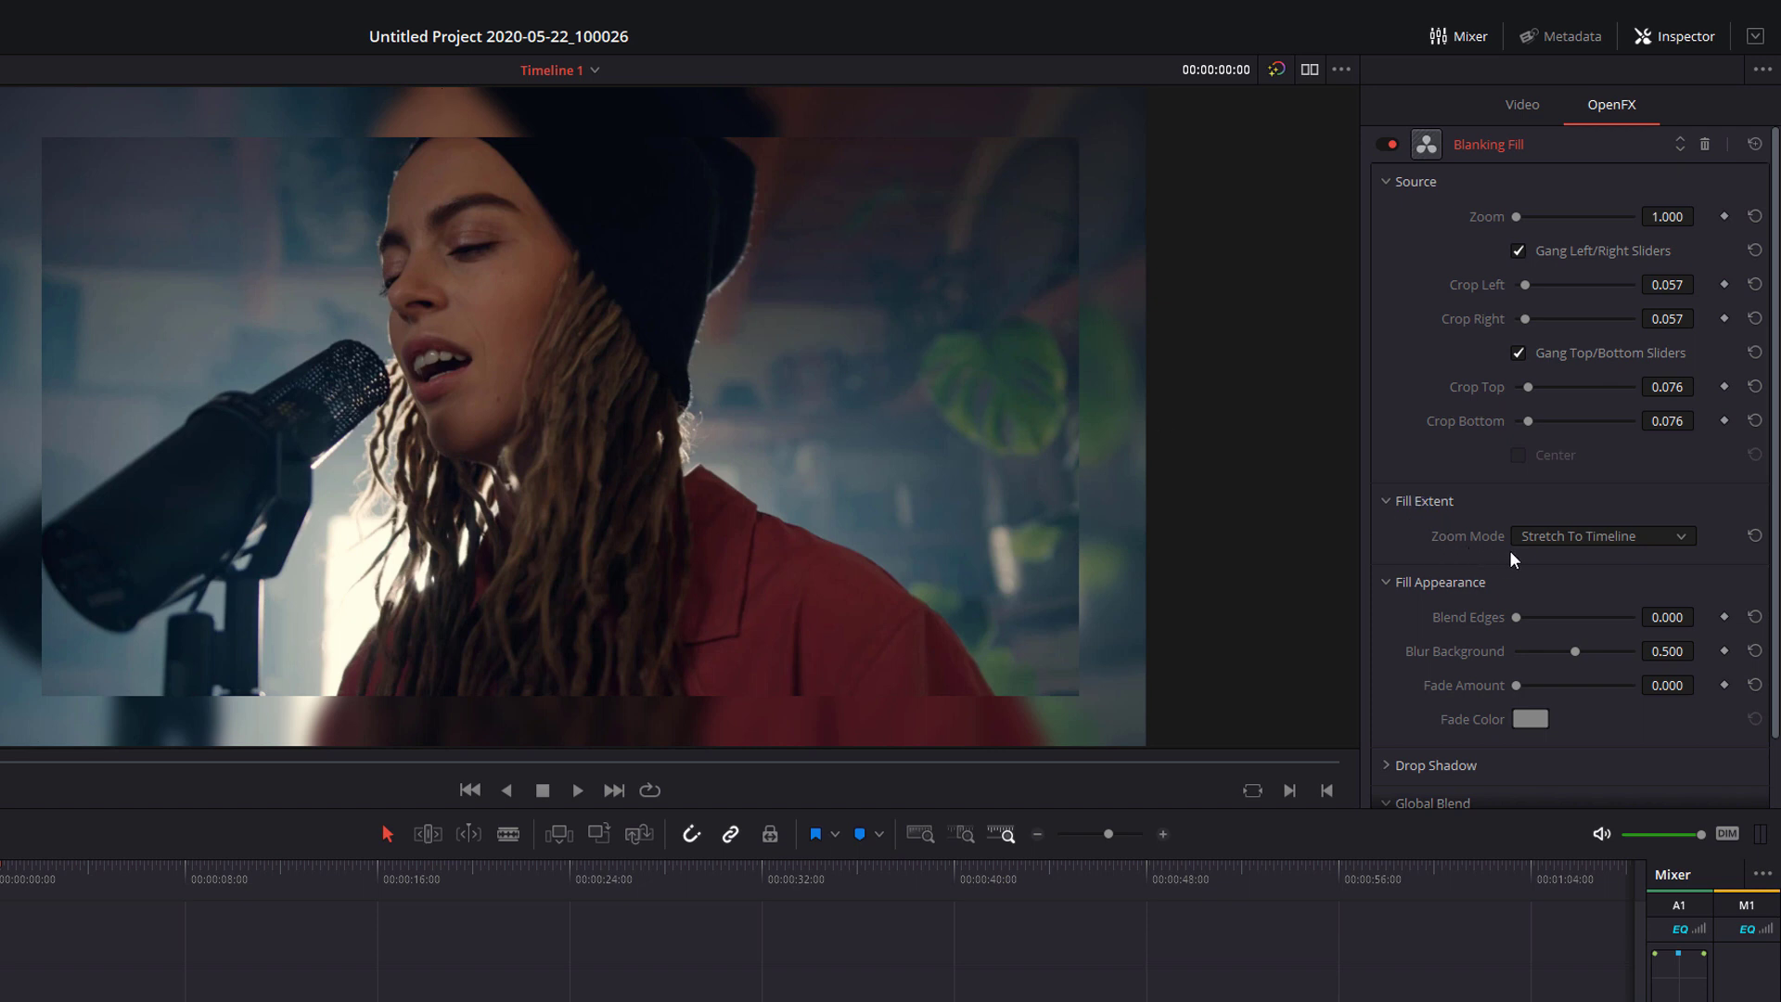
click(1566, 539)
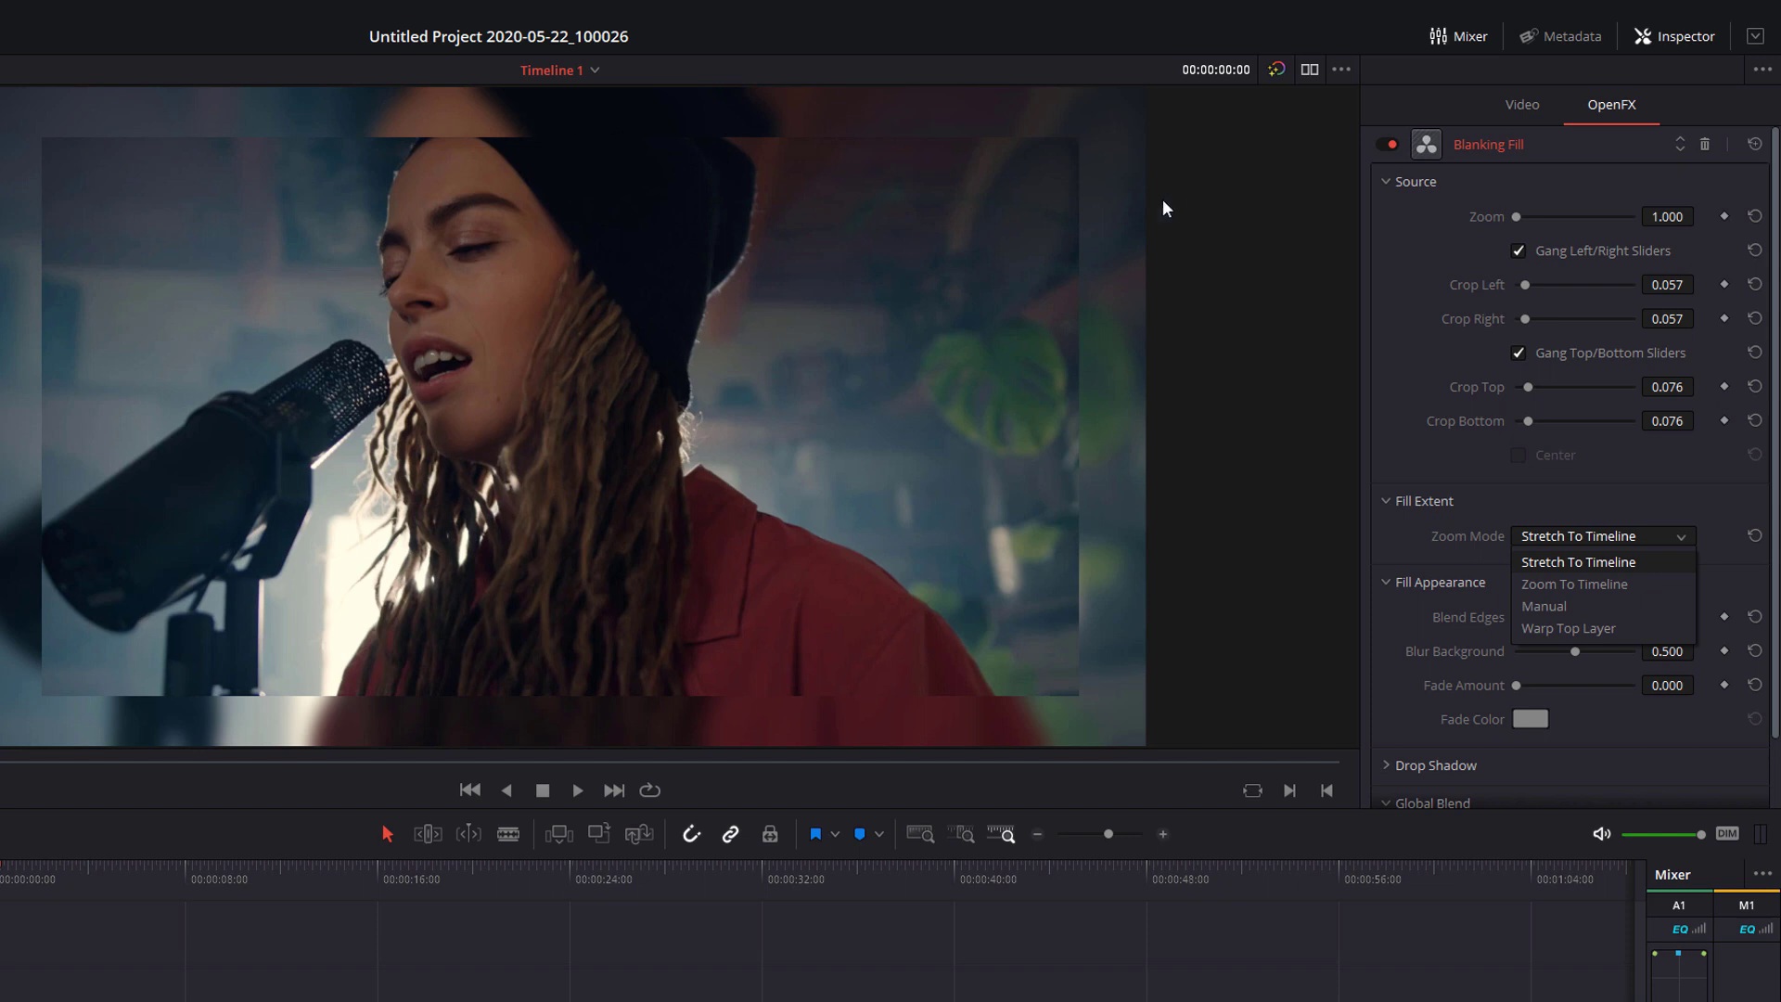
click(1569, 543)
click(1570, 537)
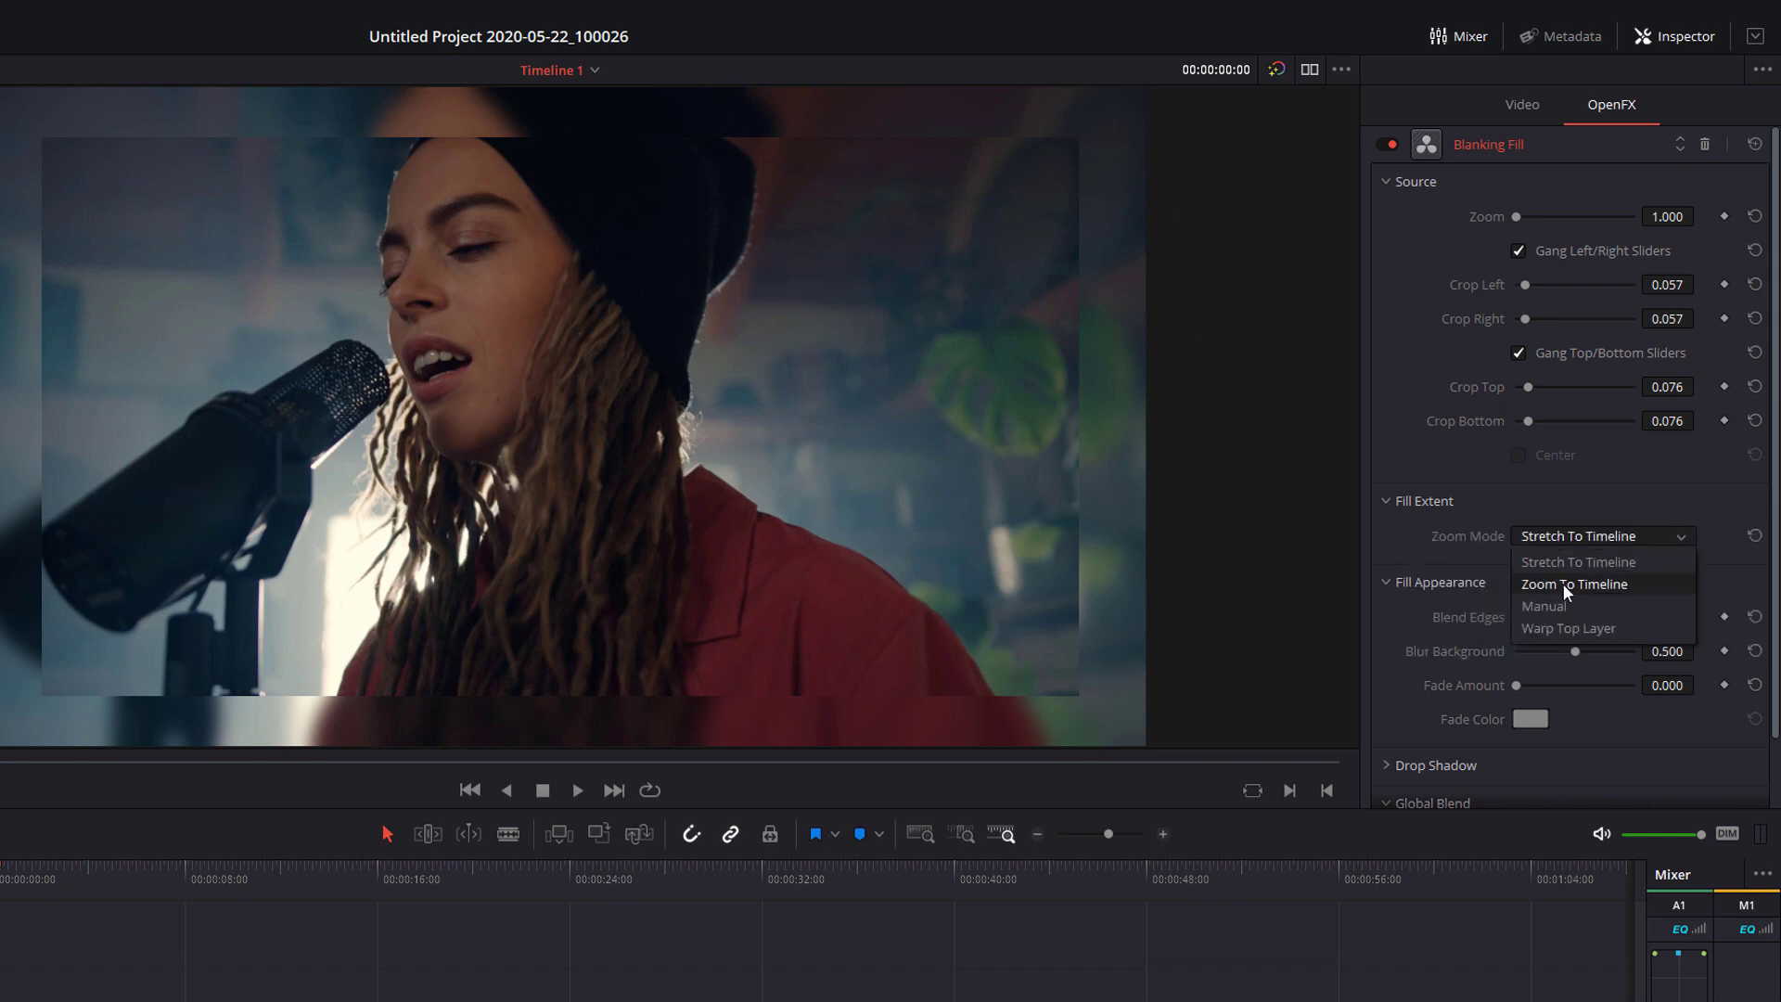
click(1564, 584)
click(1562, 536)
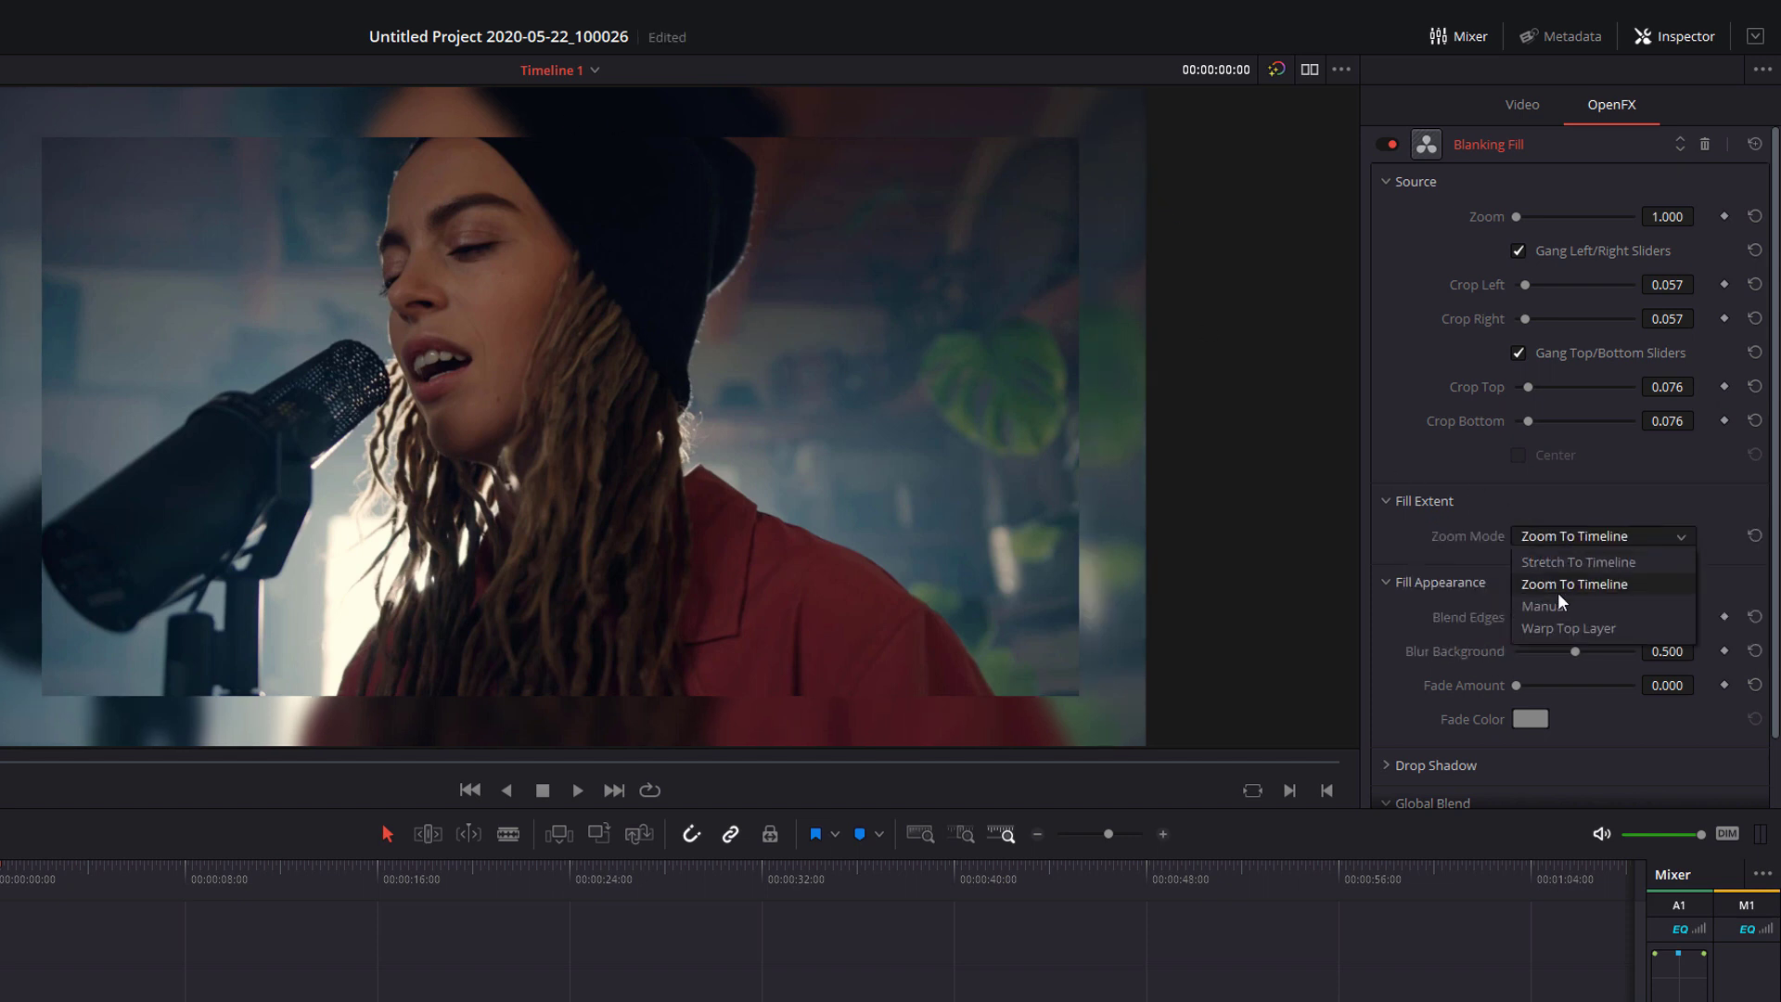
click(1554, 604)
drag(1584, 572, 1543, 605)
click(1560, 538)
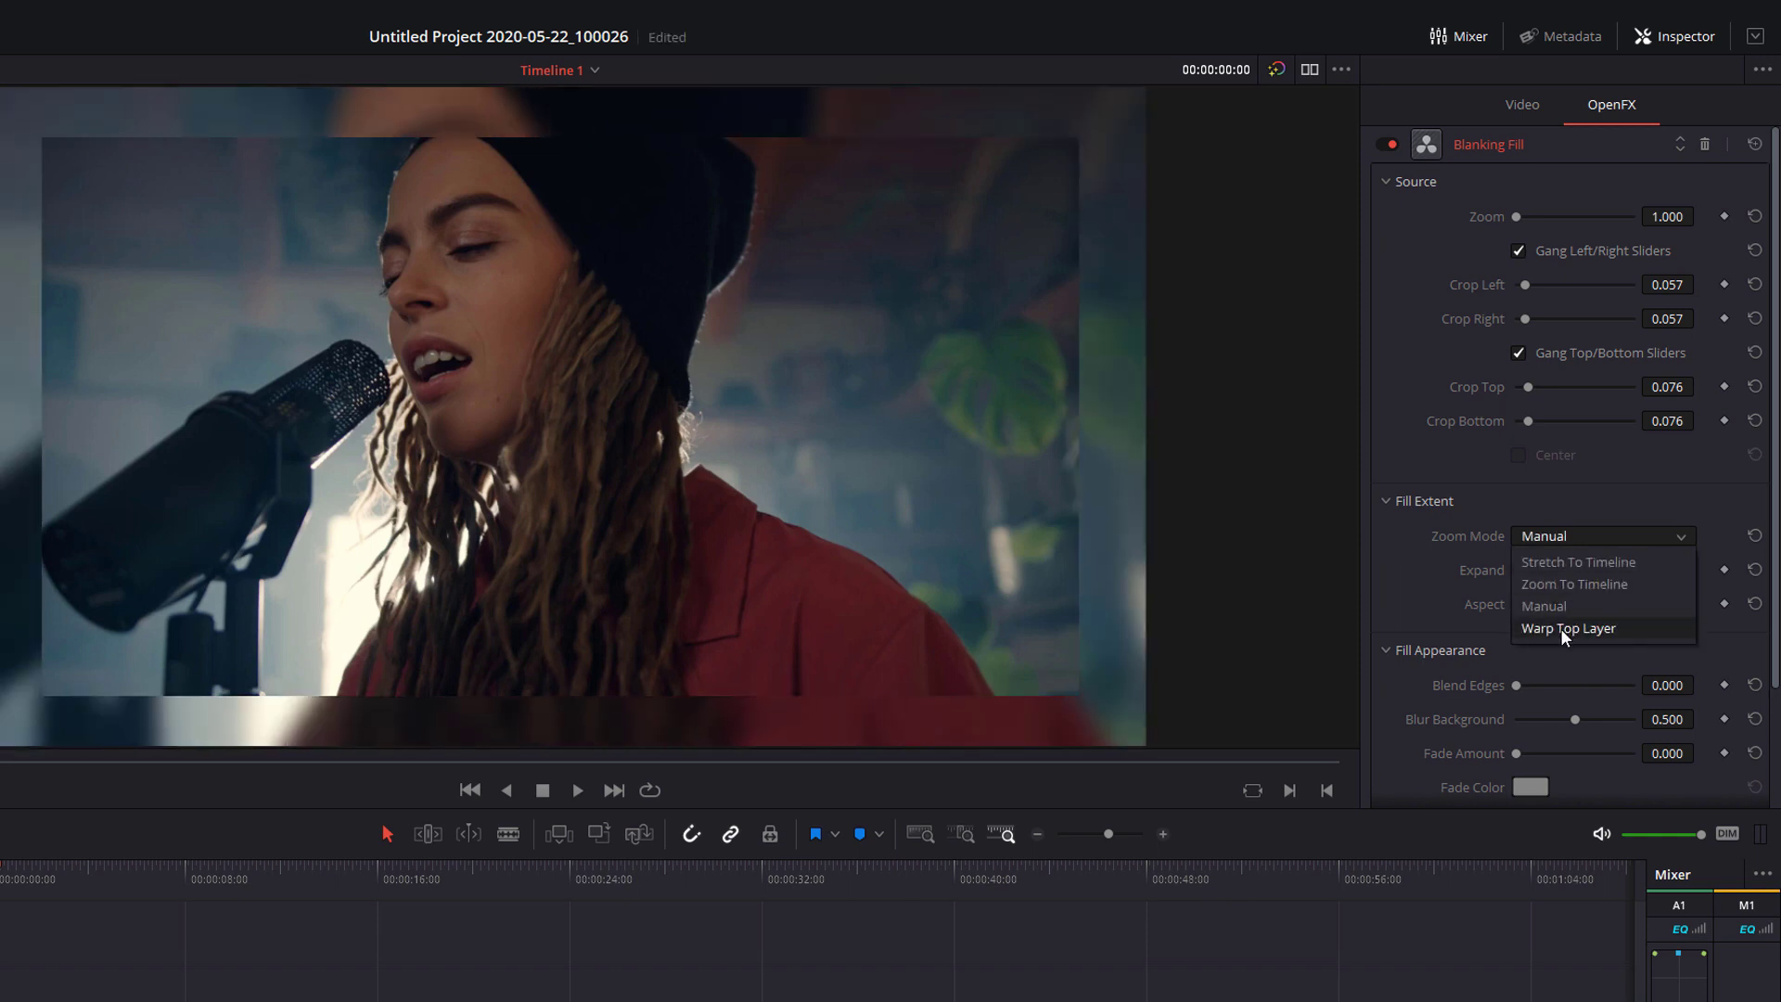
click(1560, 627)
click(1551, 504)
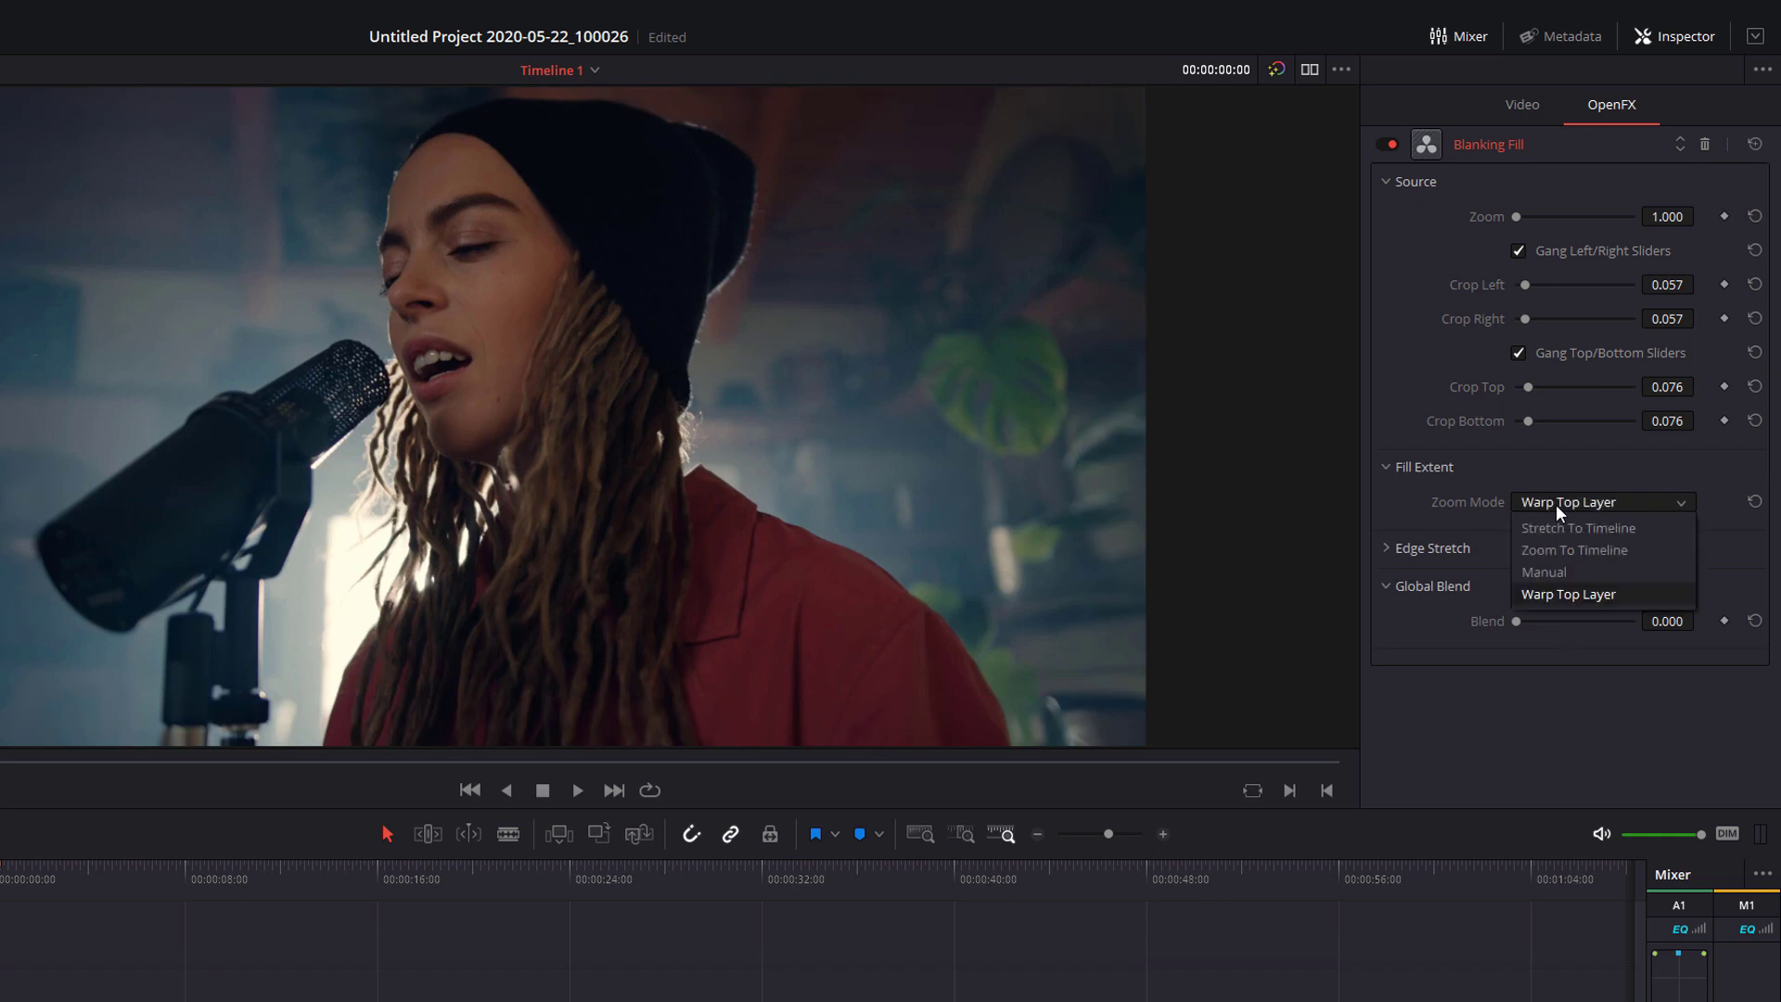
click(1554, 529)
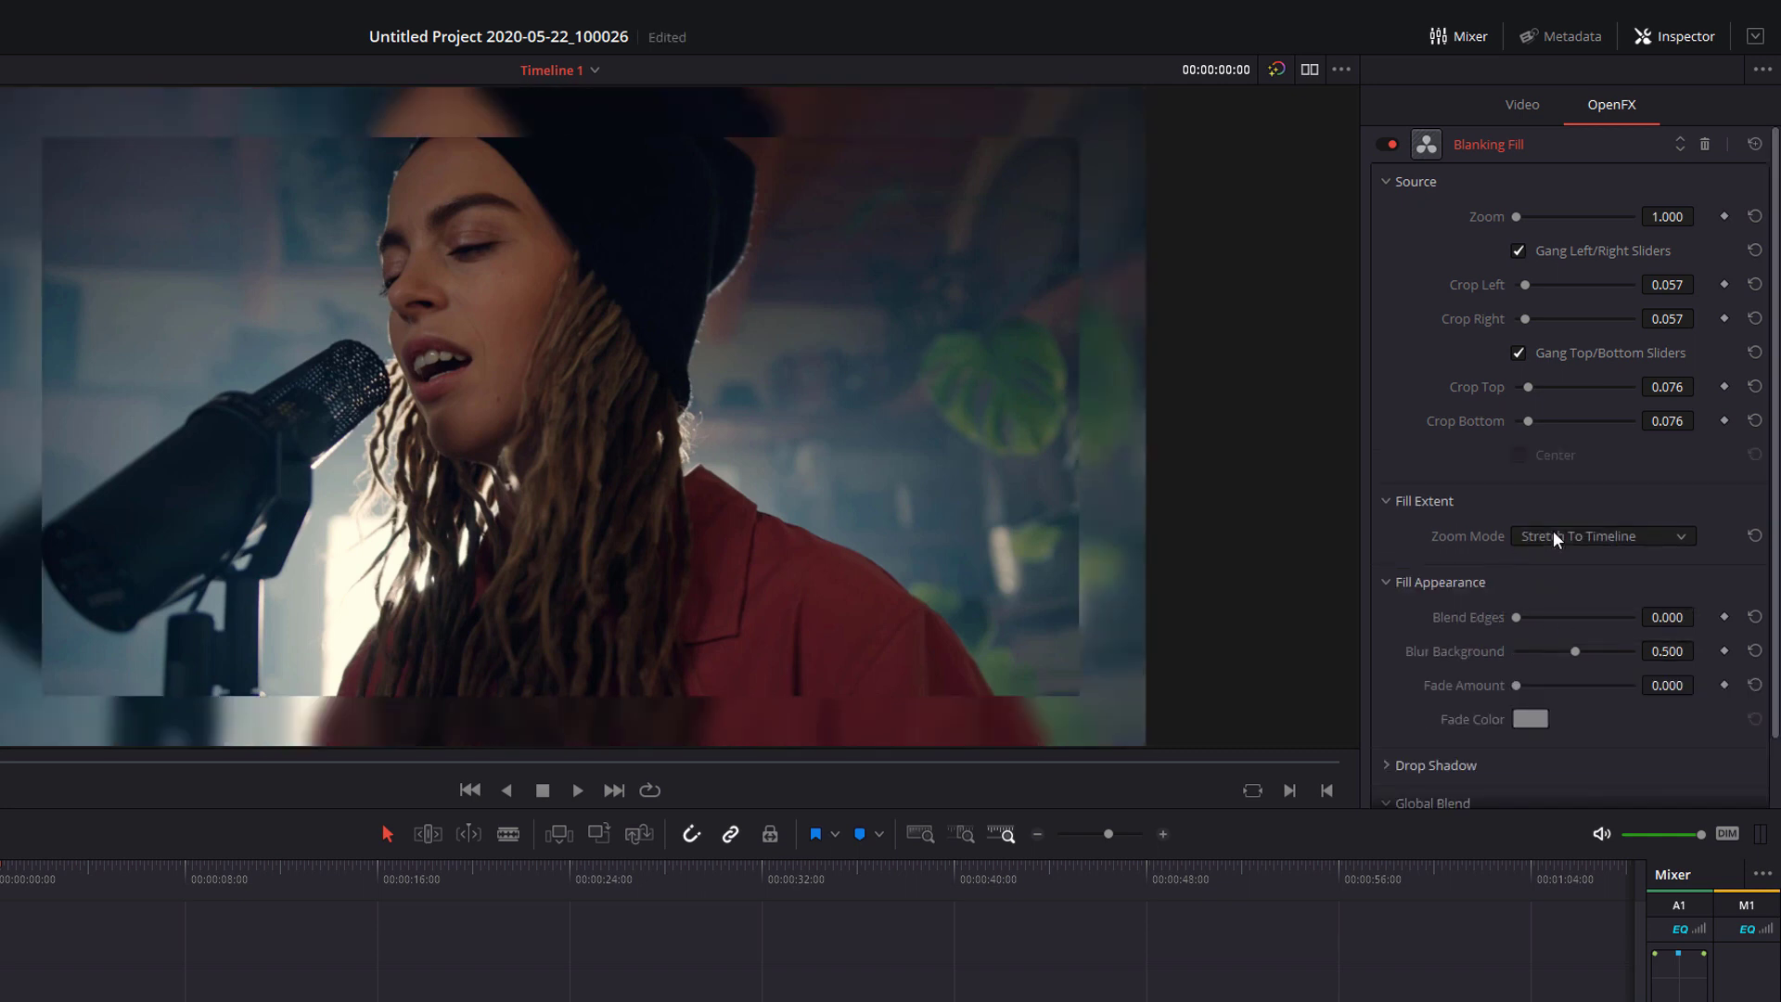
scroll(1407, 436, down, 2)
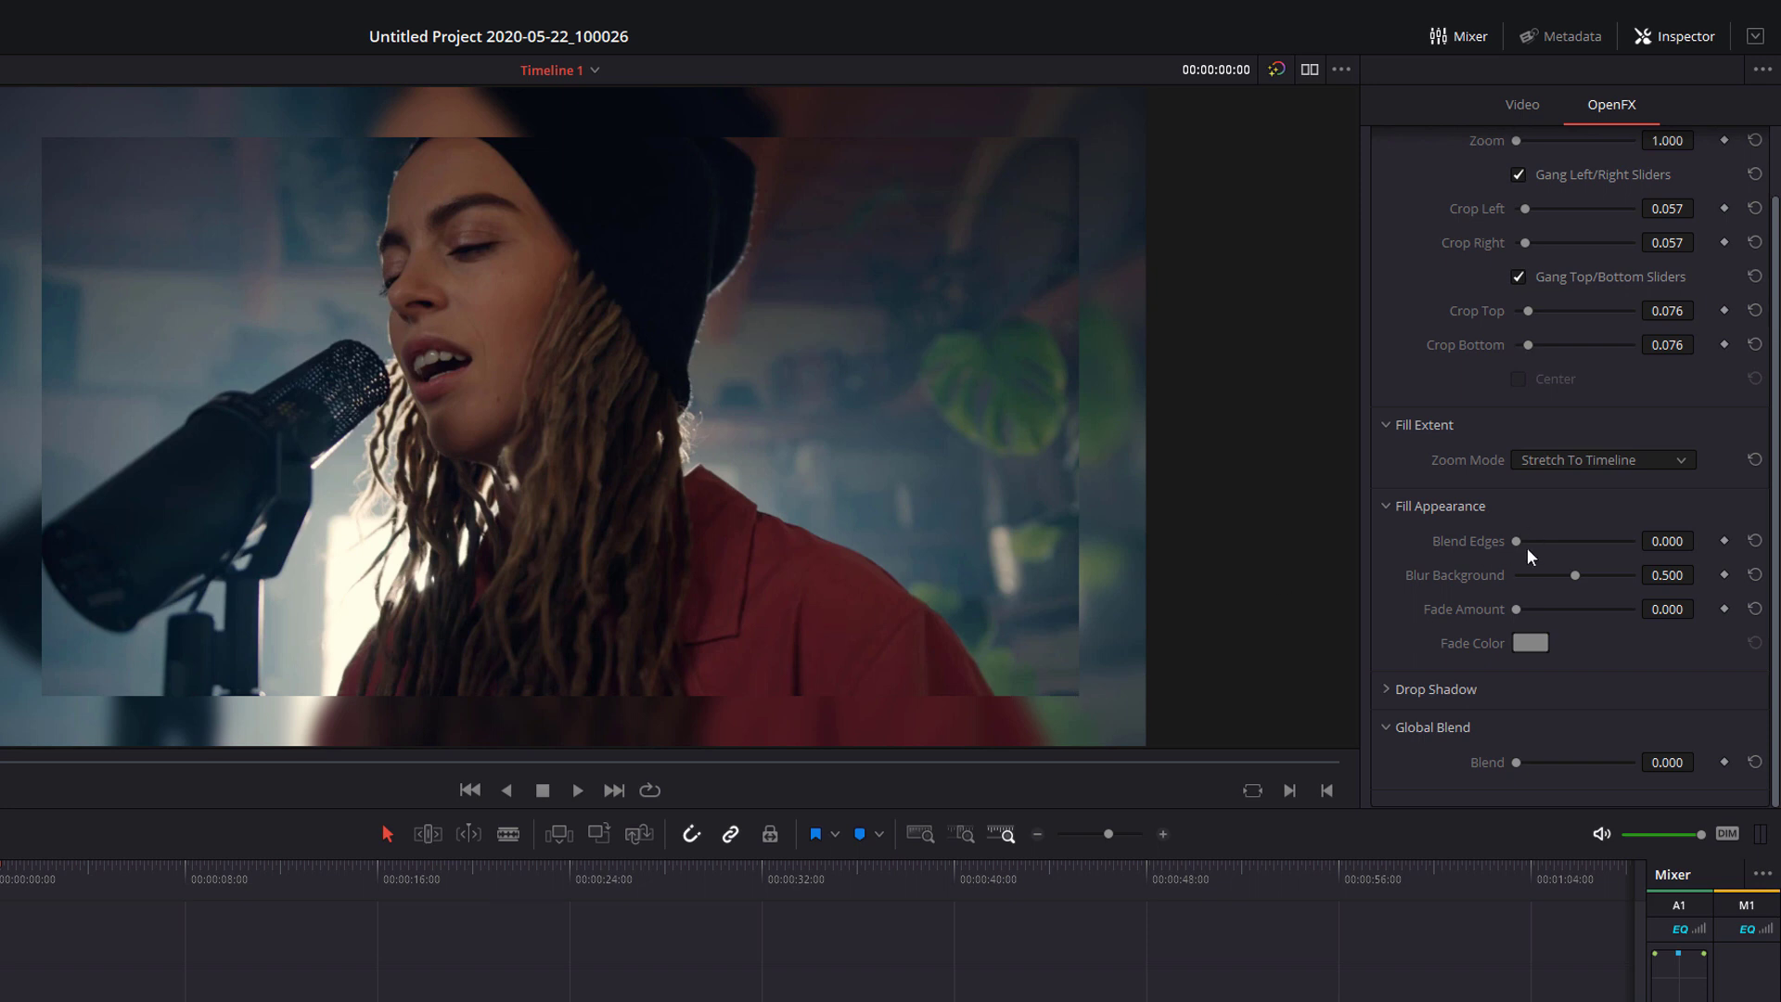
Step: Set Blend Edges to 1.000 and preview playback from about six seconds
drag(1519, 544, 1656, 554)
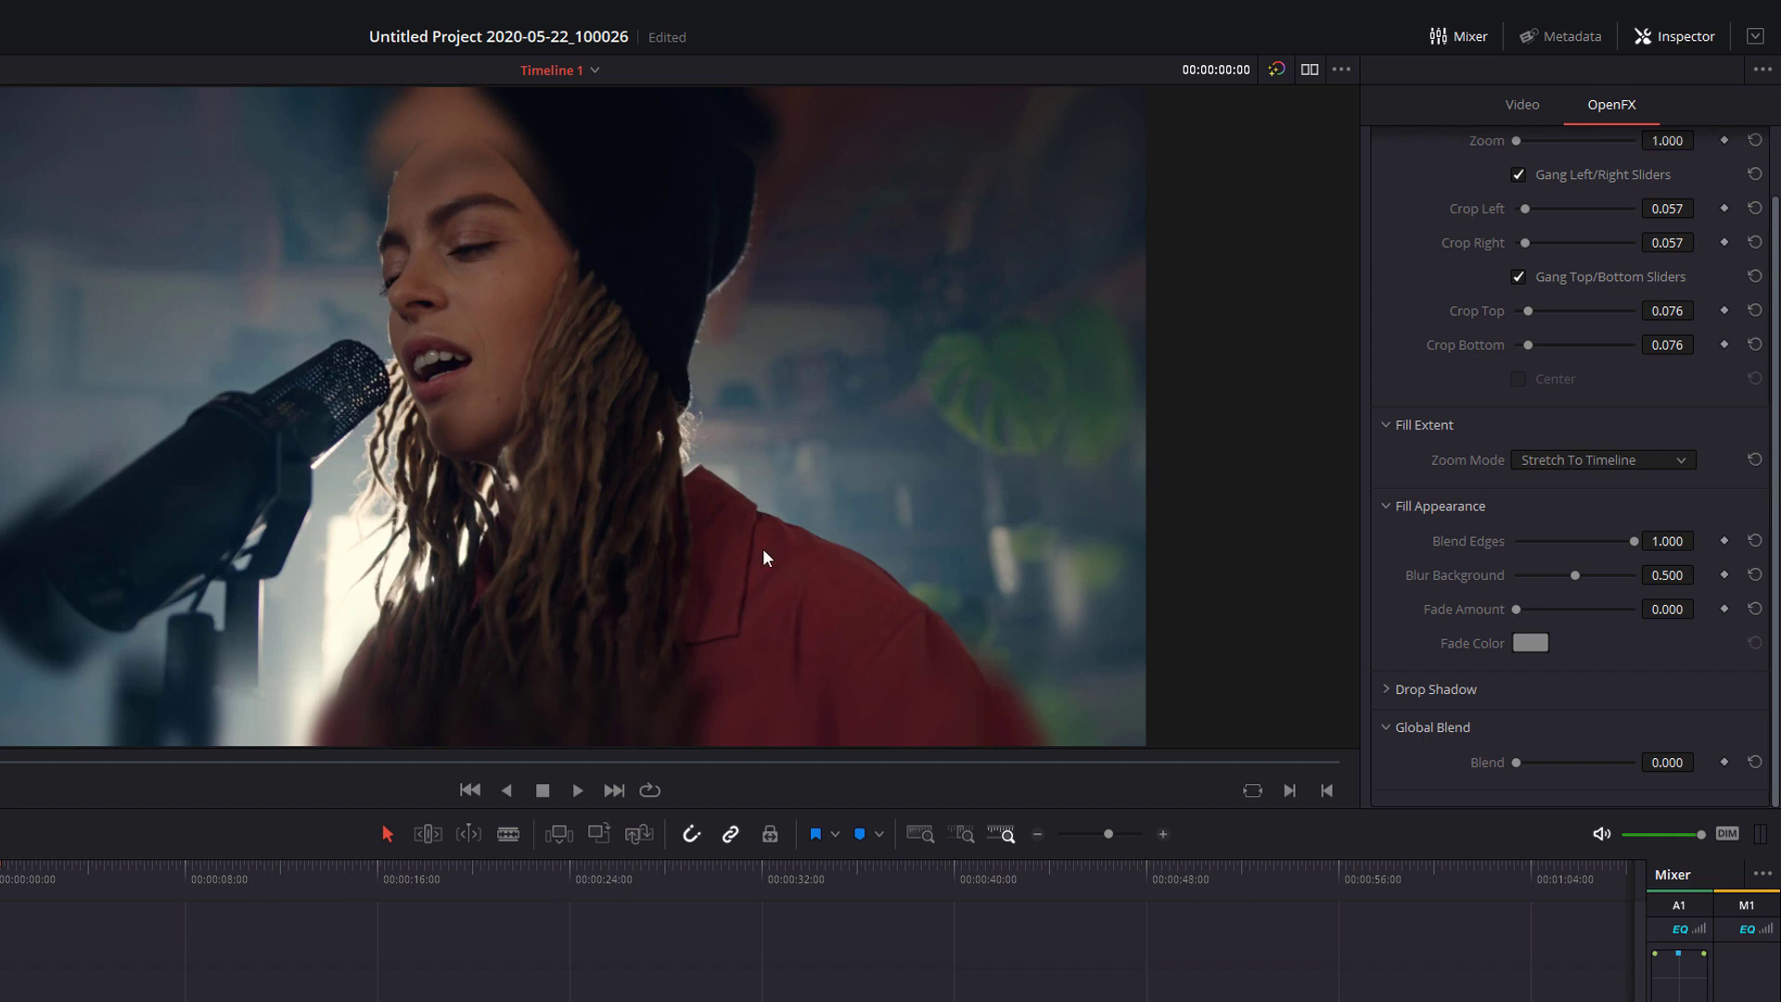
click(144, 865)
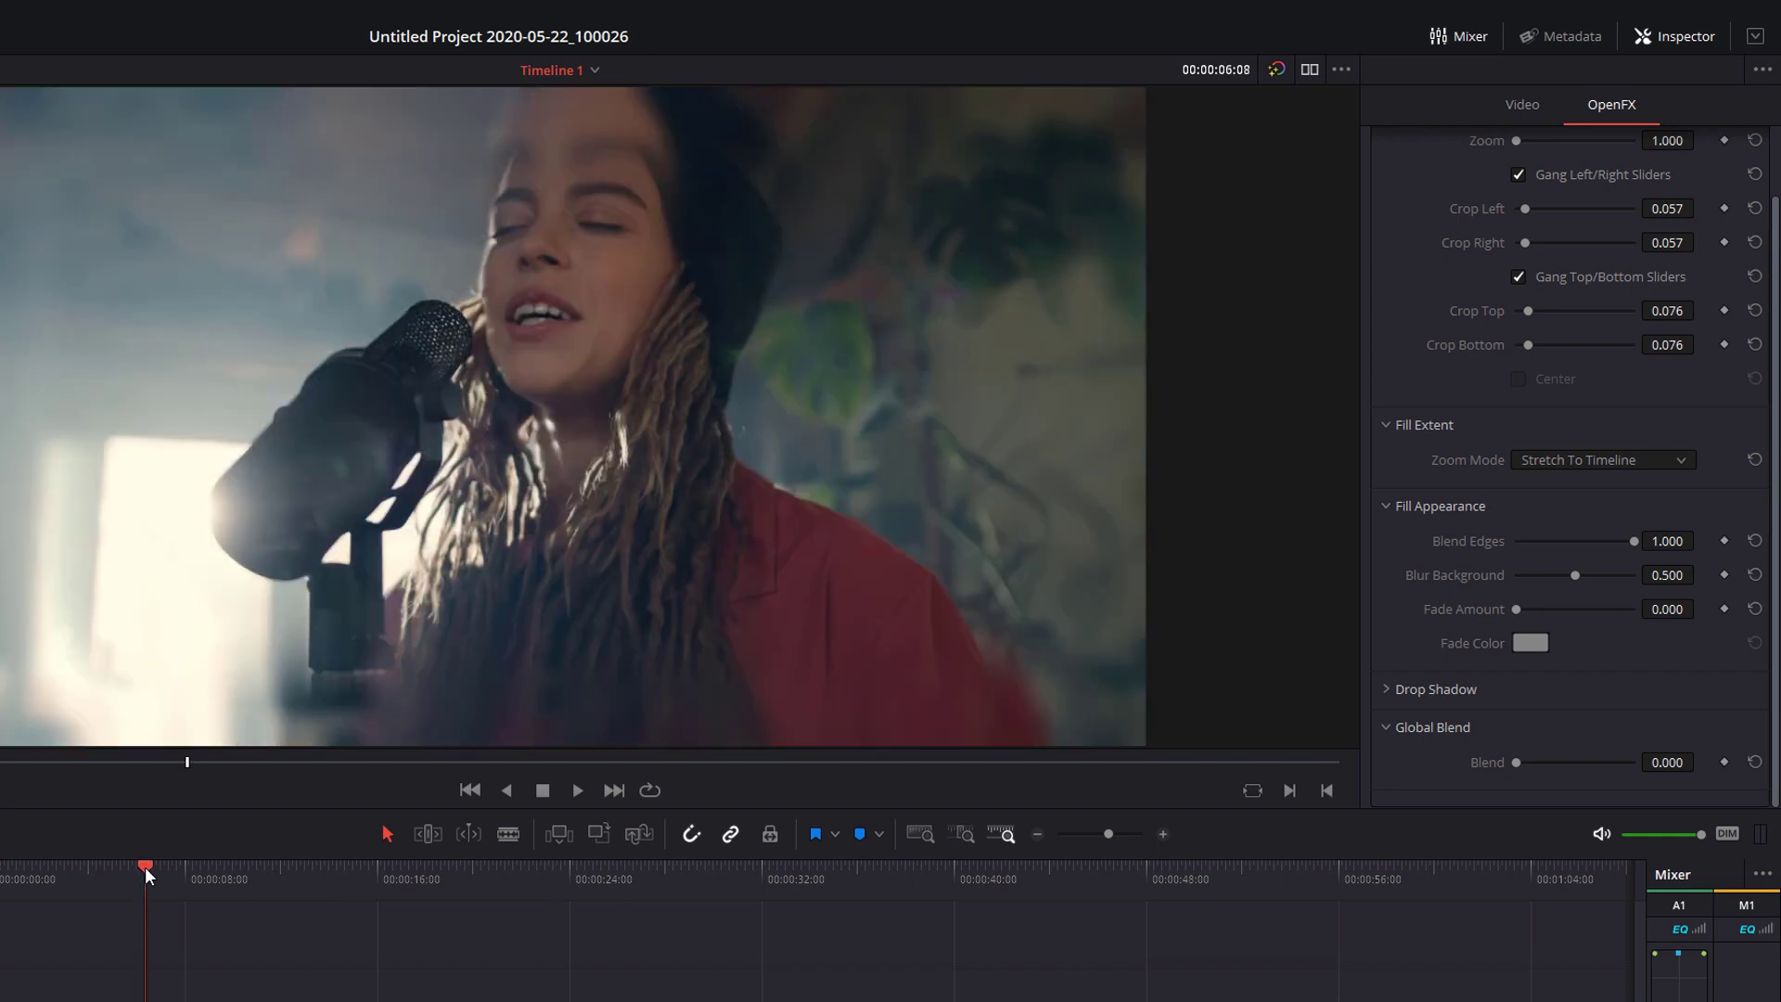
key(space)
key(space)
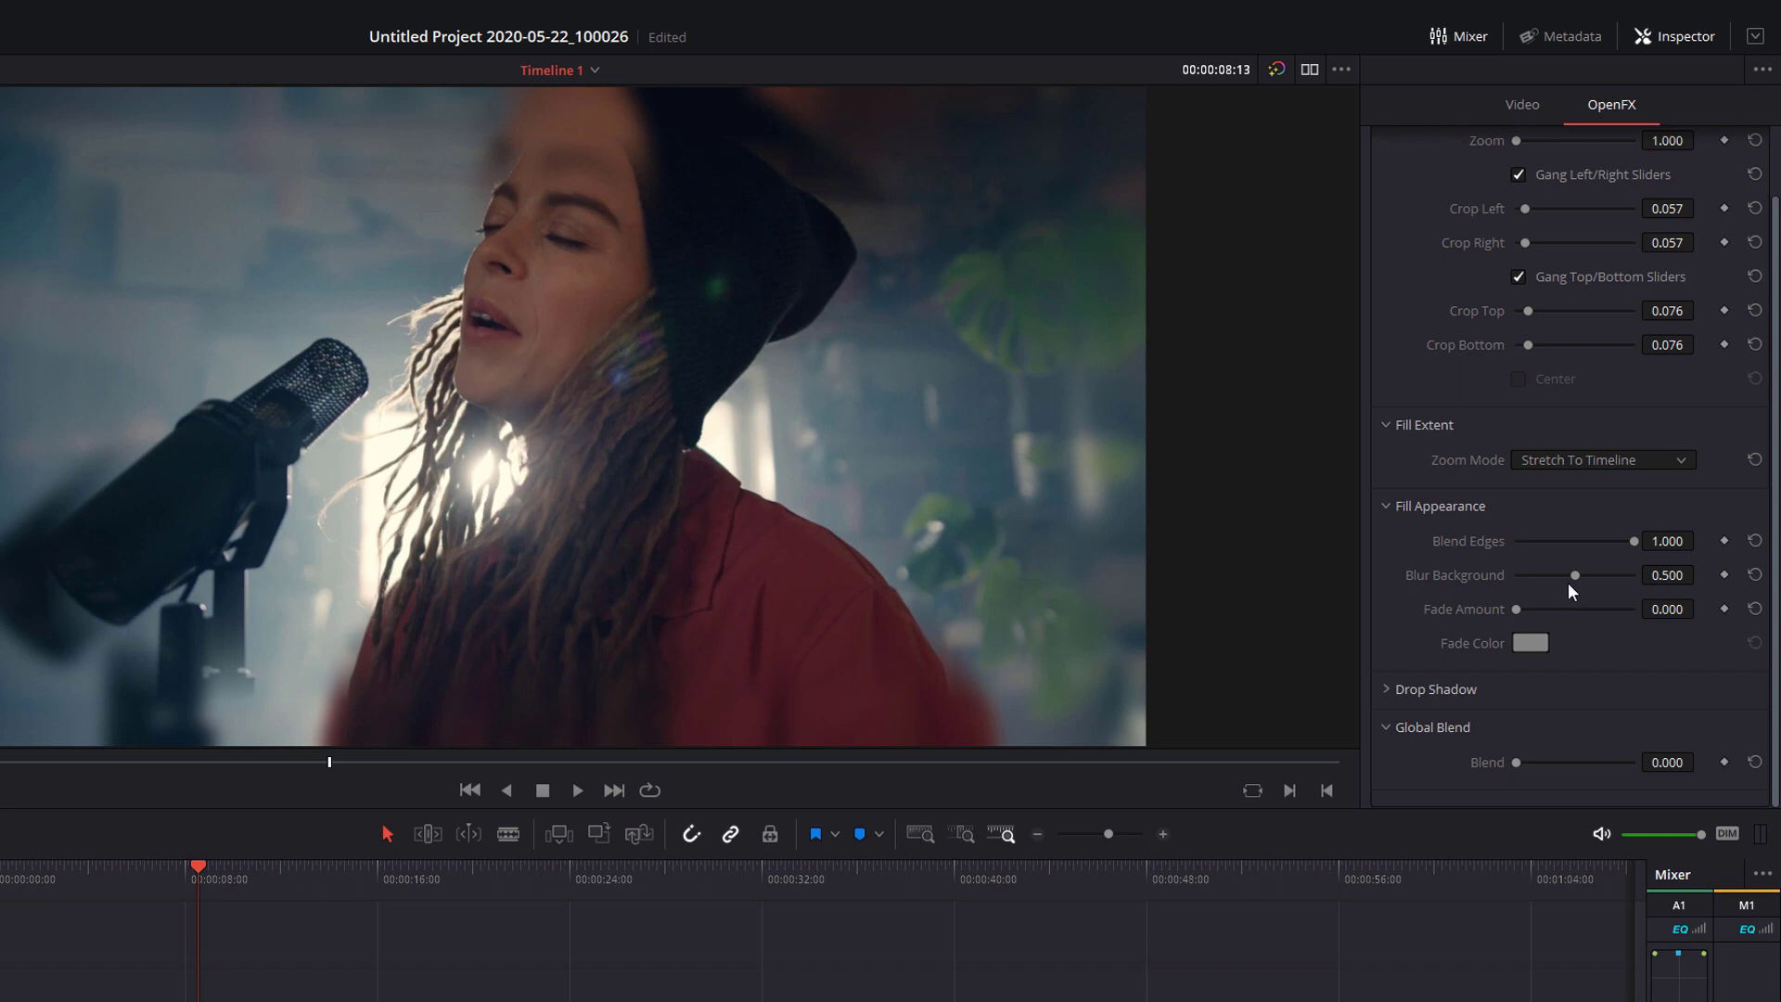
Step: Lower Blur Background to 0.135, stop playback and save the project
drag(1574, 576, 1532, 579)
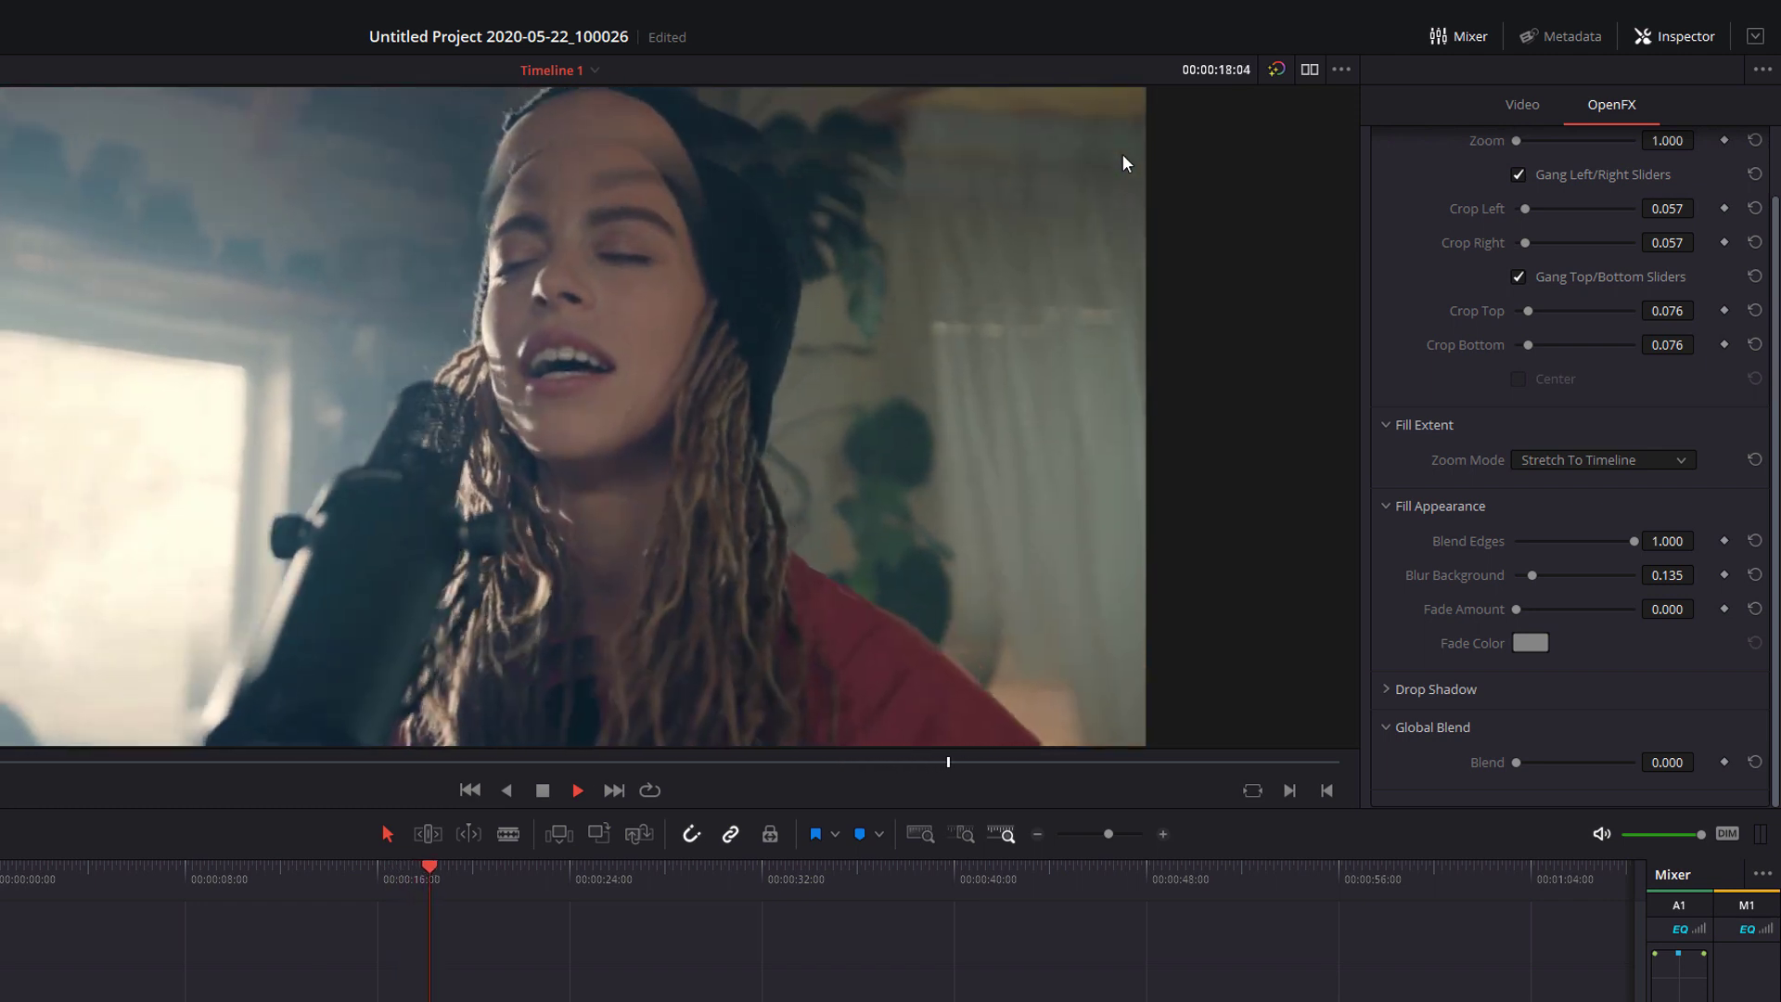
key(space)
key(ctrl+s)
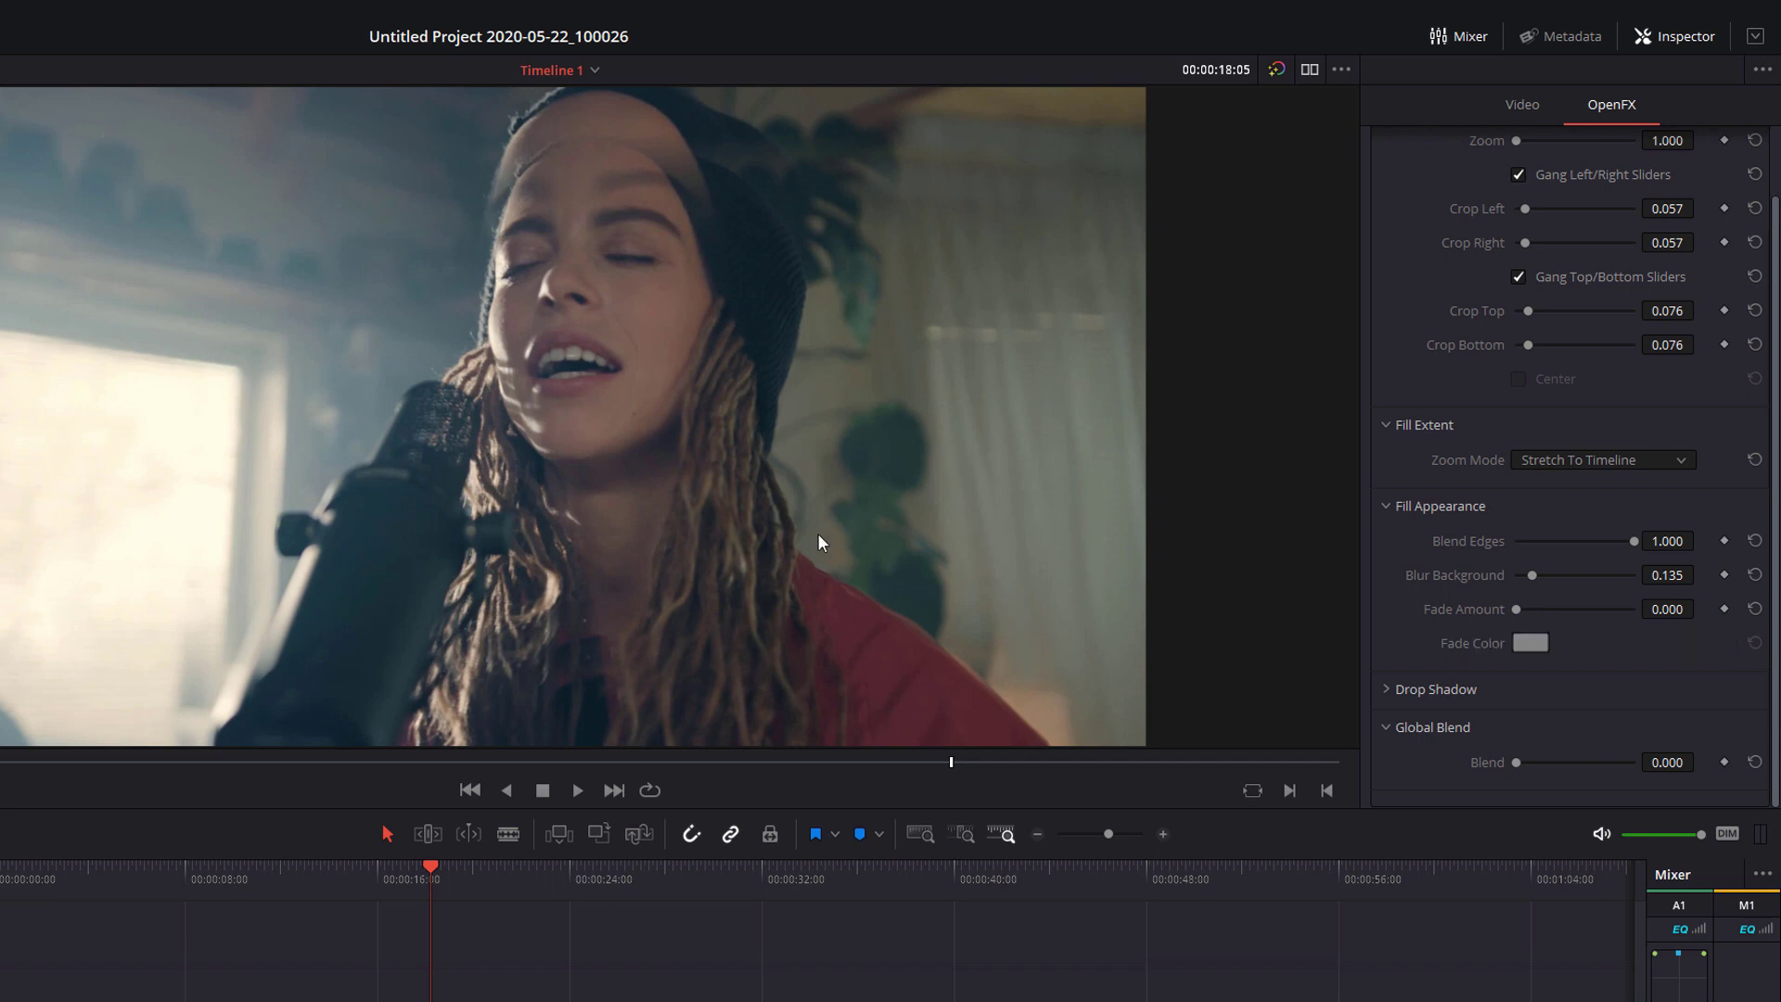
Step: Raise Fade Amount and set the Blanking Fill fade colour to black
drag(1516, 613, 1722, 619)
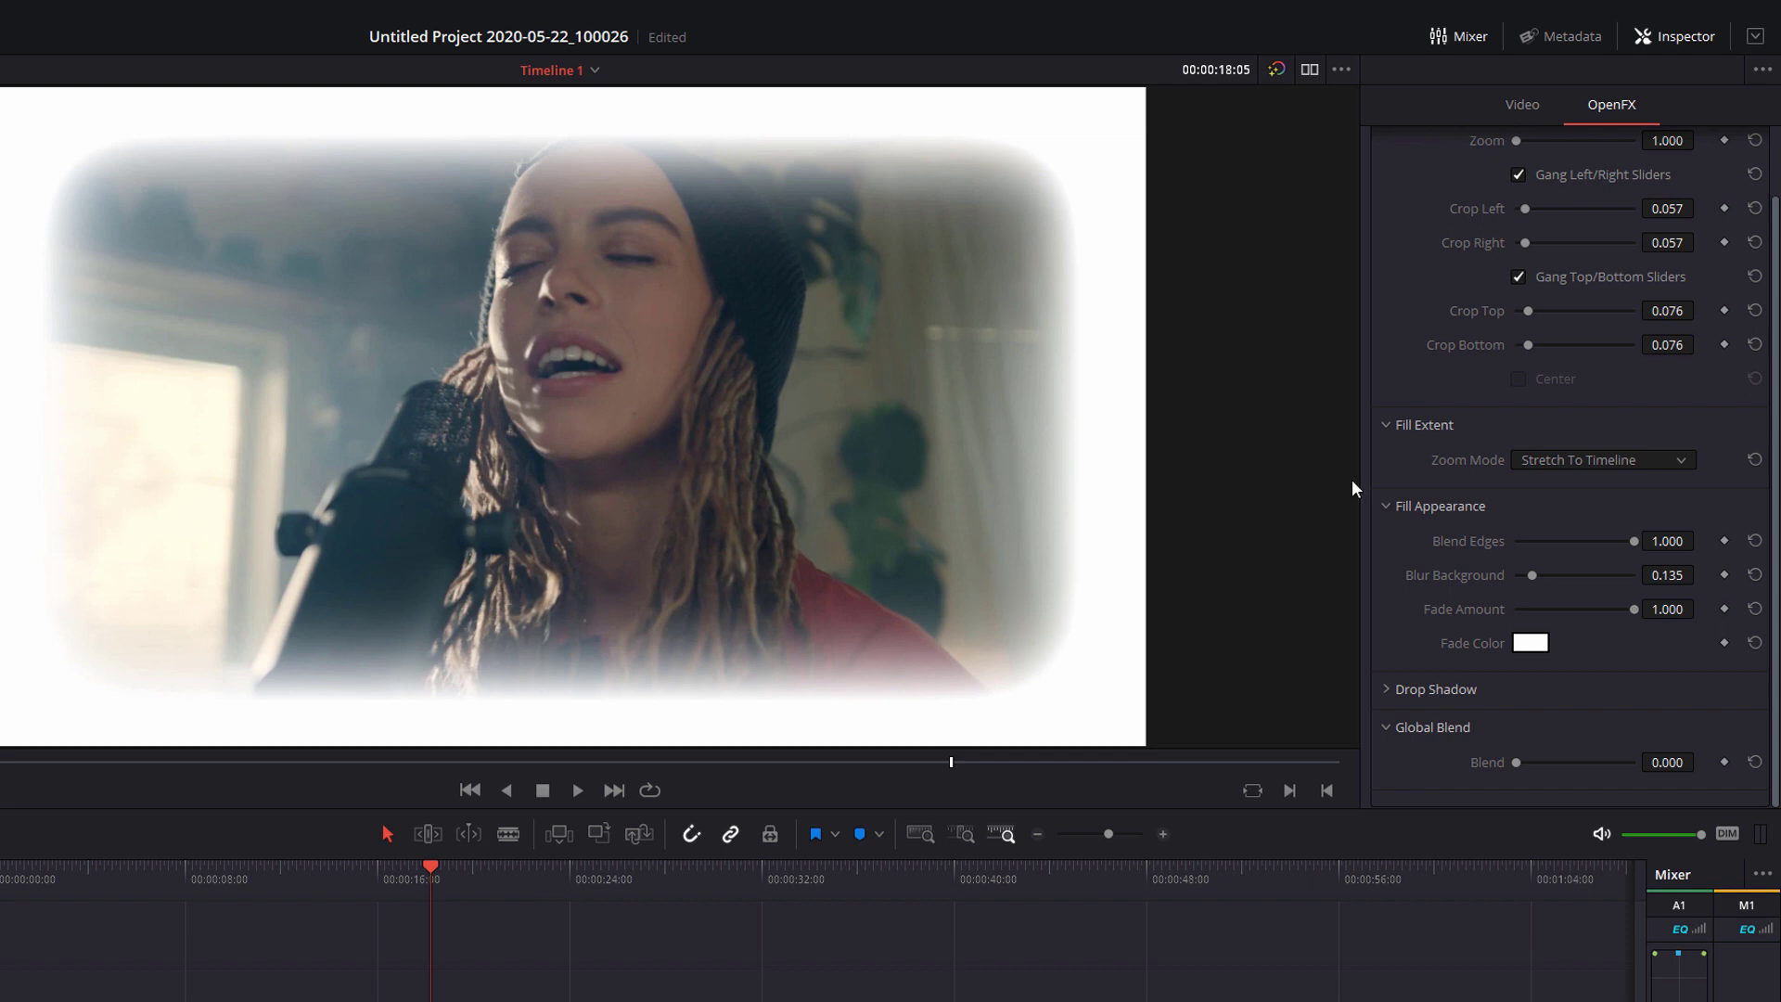
click(1530, 647)
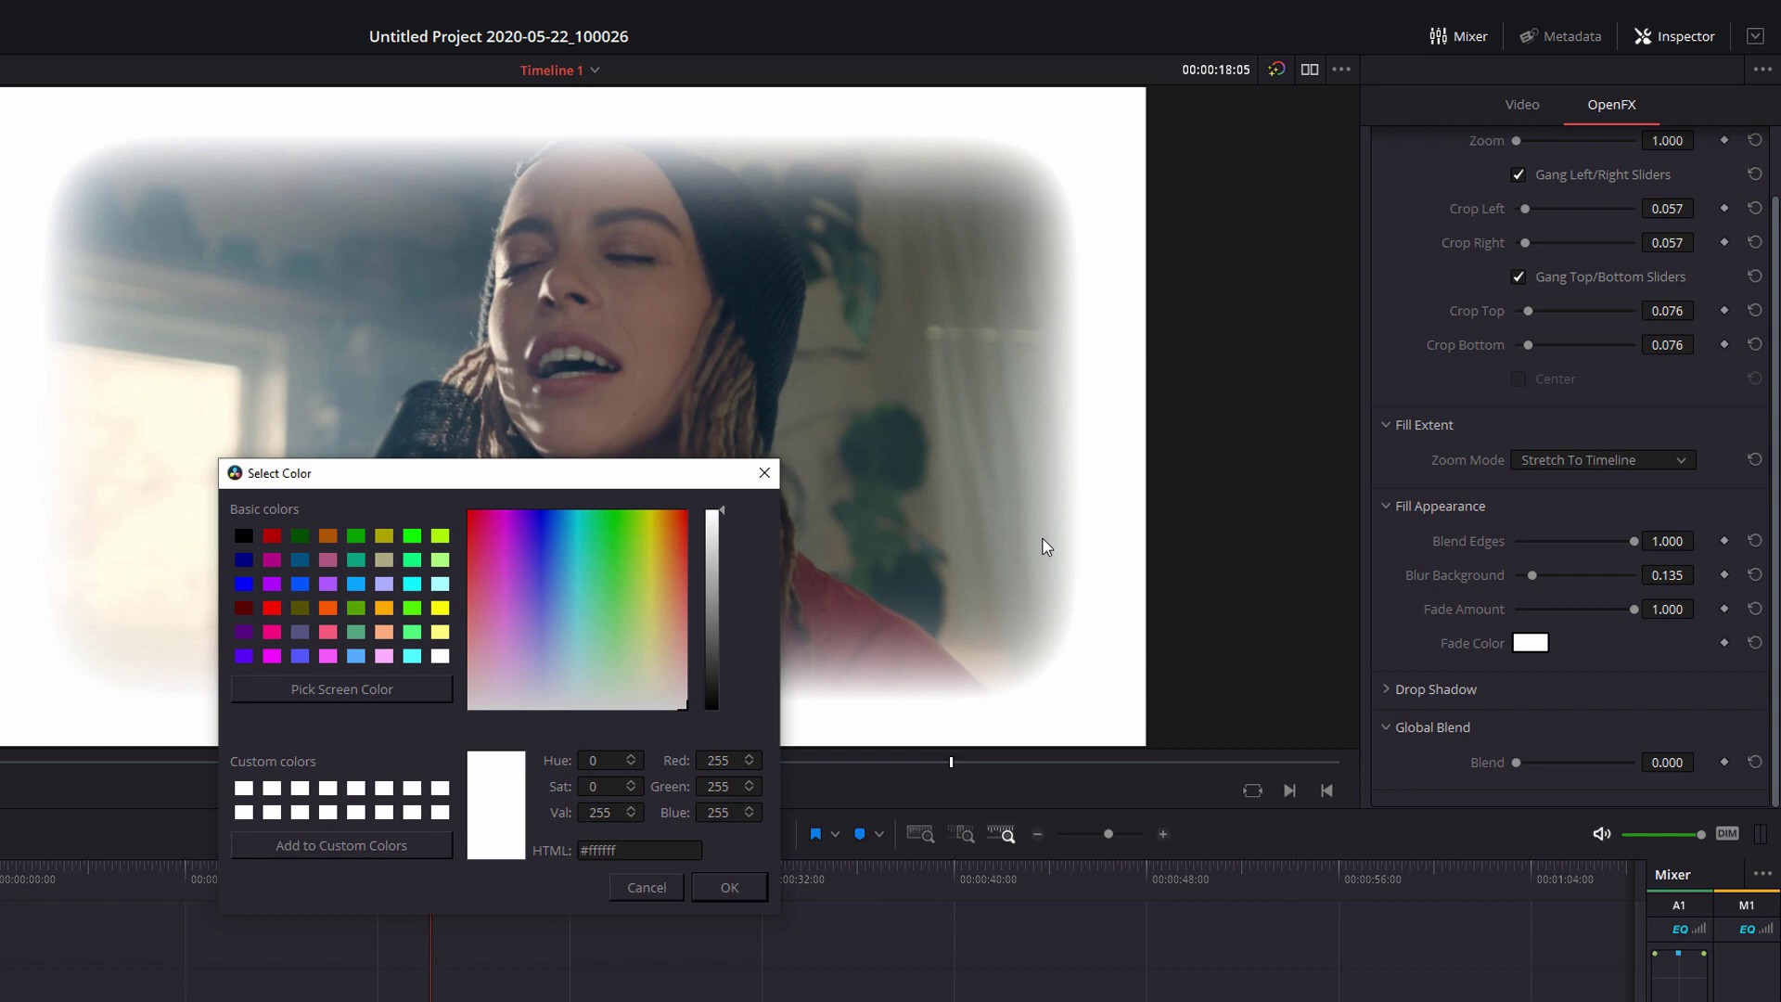
drag(668, 536, 586, 544)
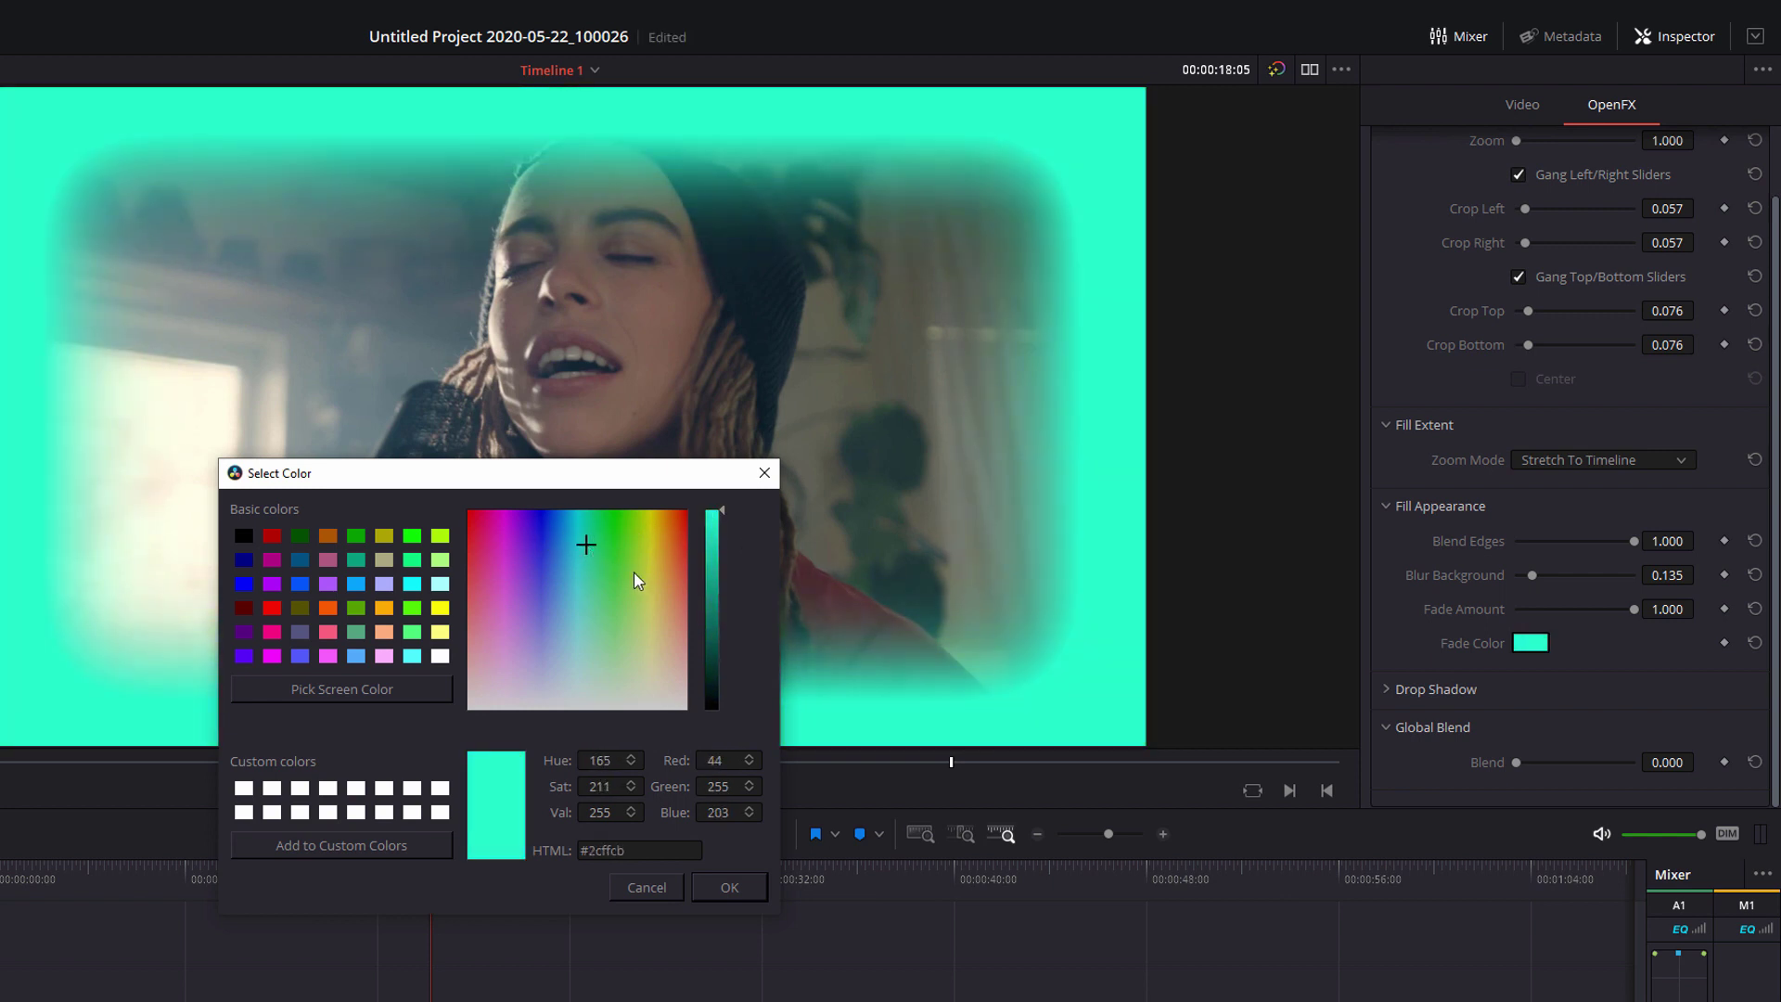
click(244, 537)
click(729, 888)
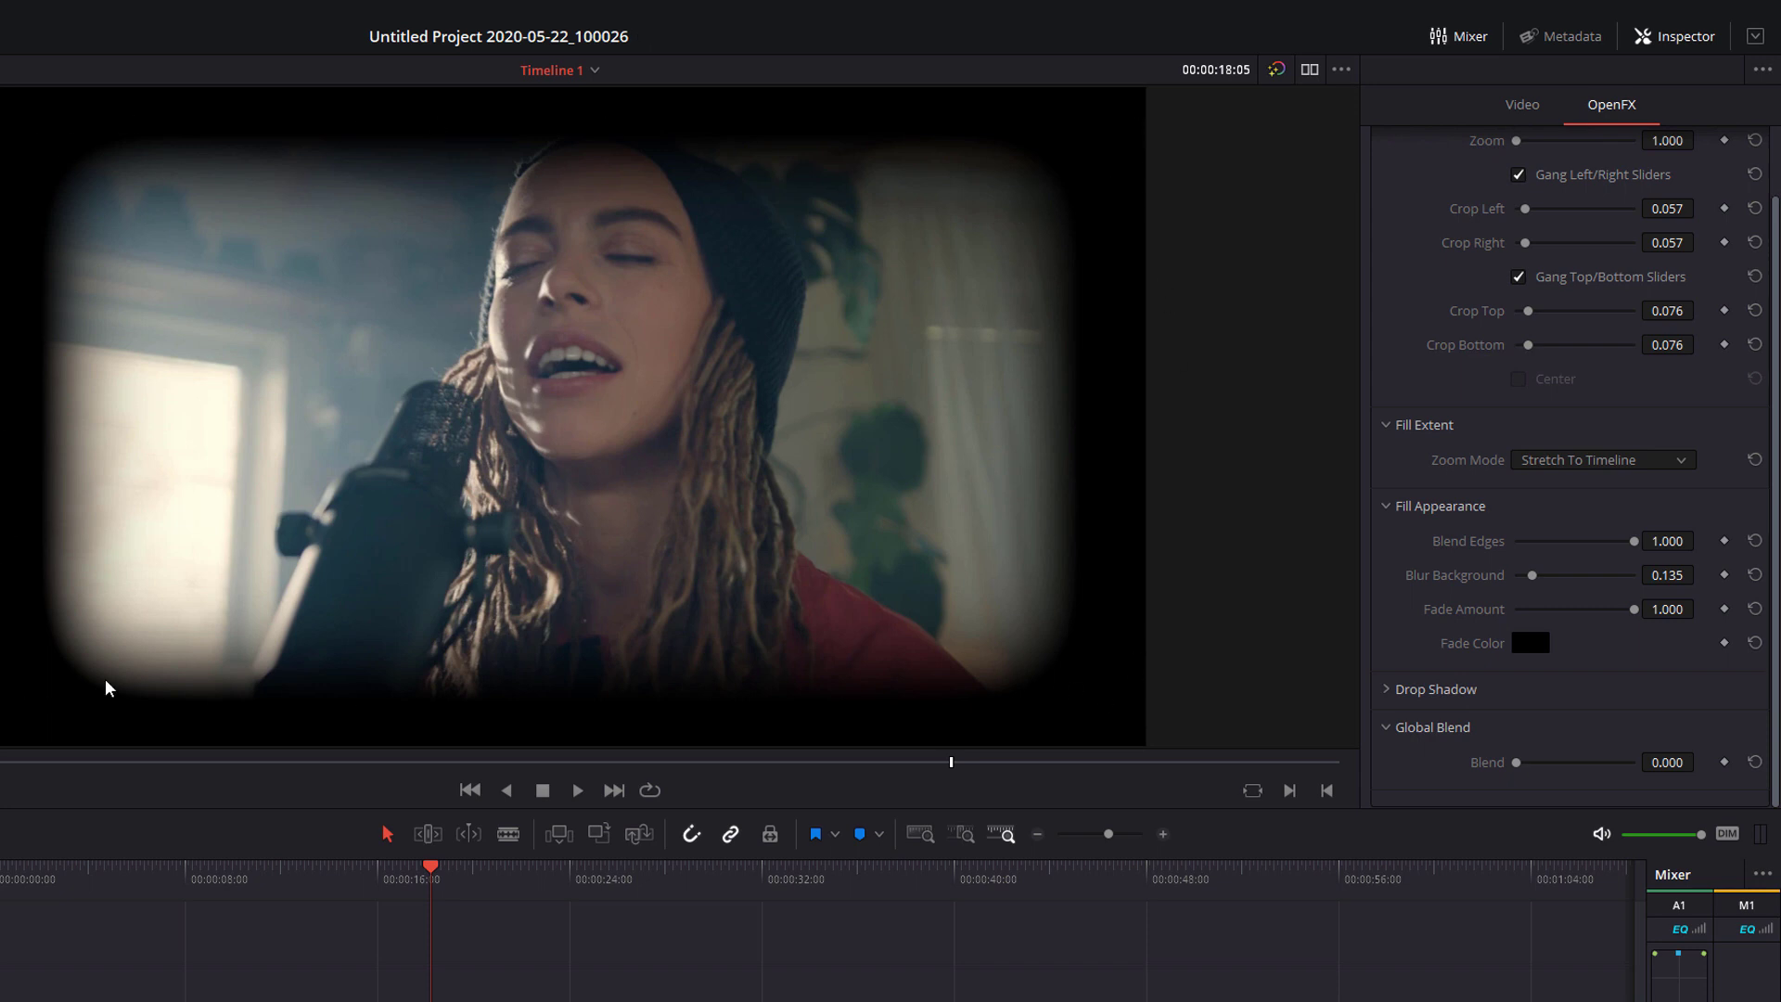
Step: Preview the black vignette, then return Fade Amount to 0.000 and replay
key(space)
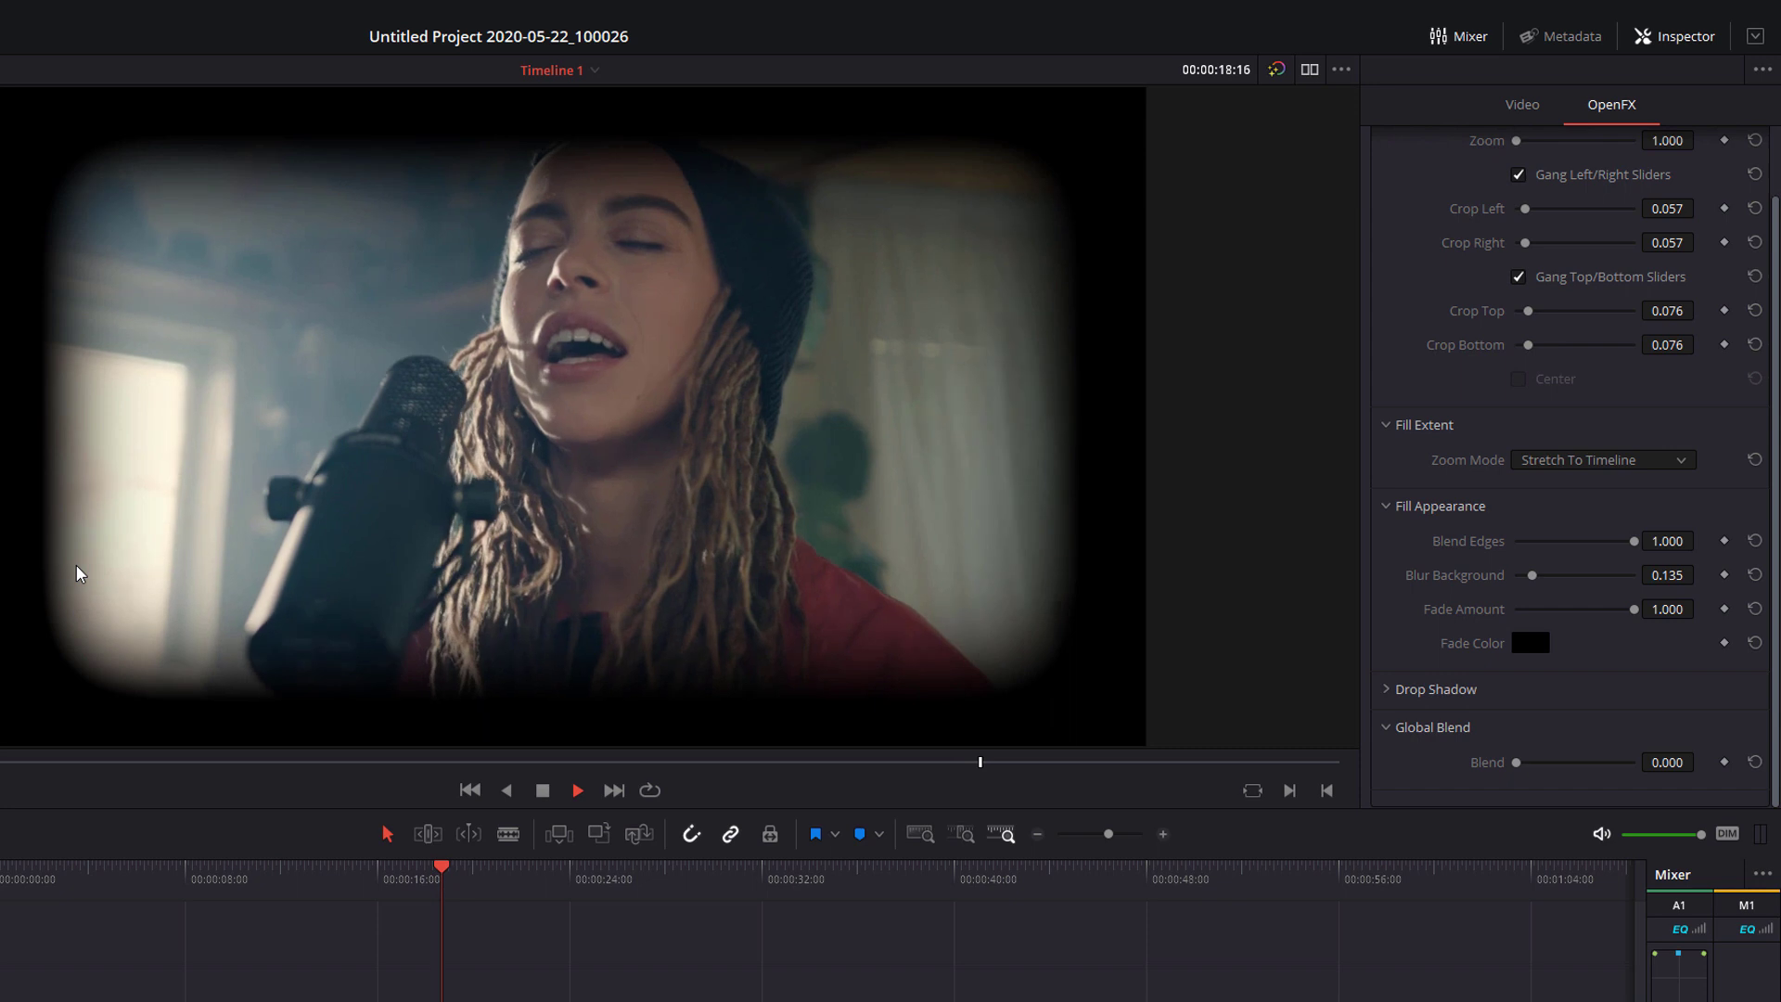
key(space)
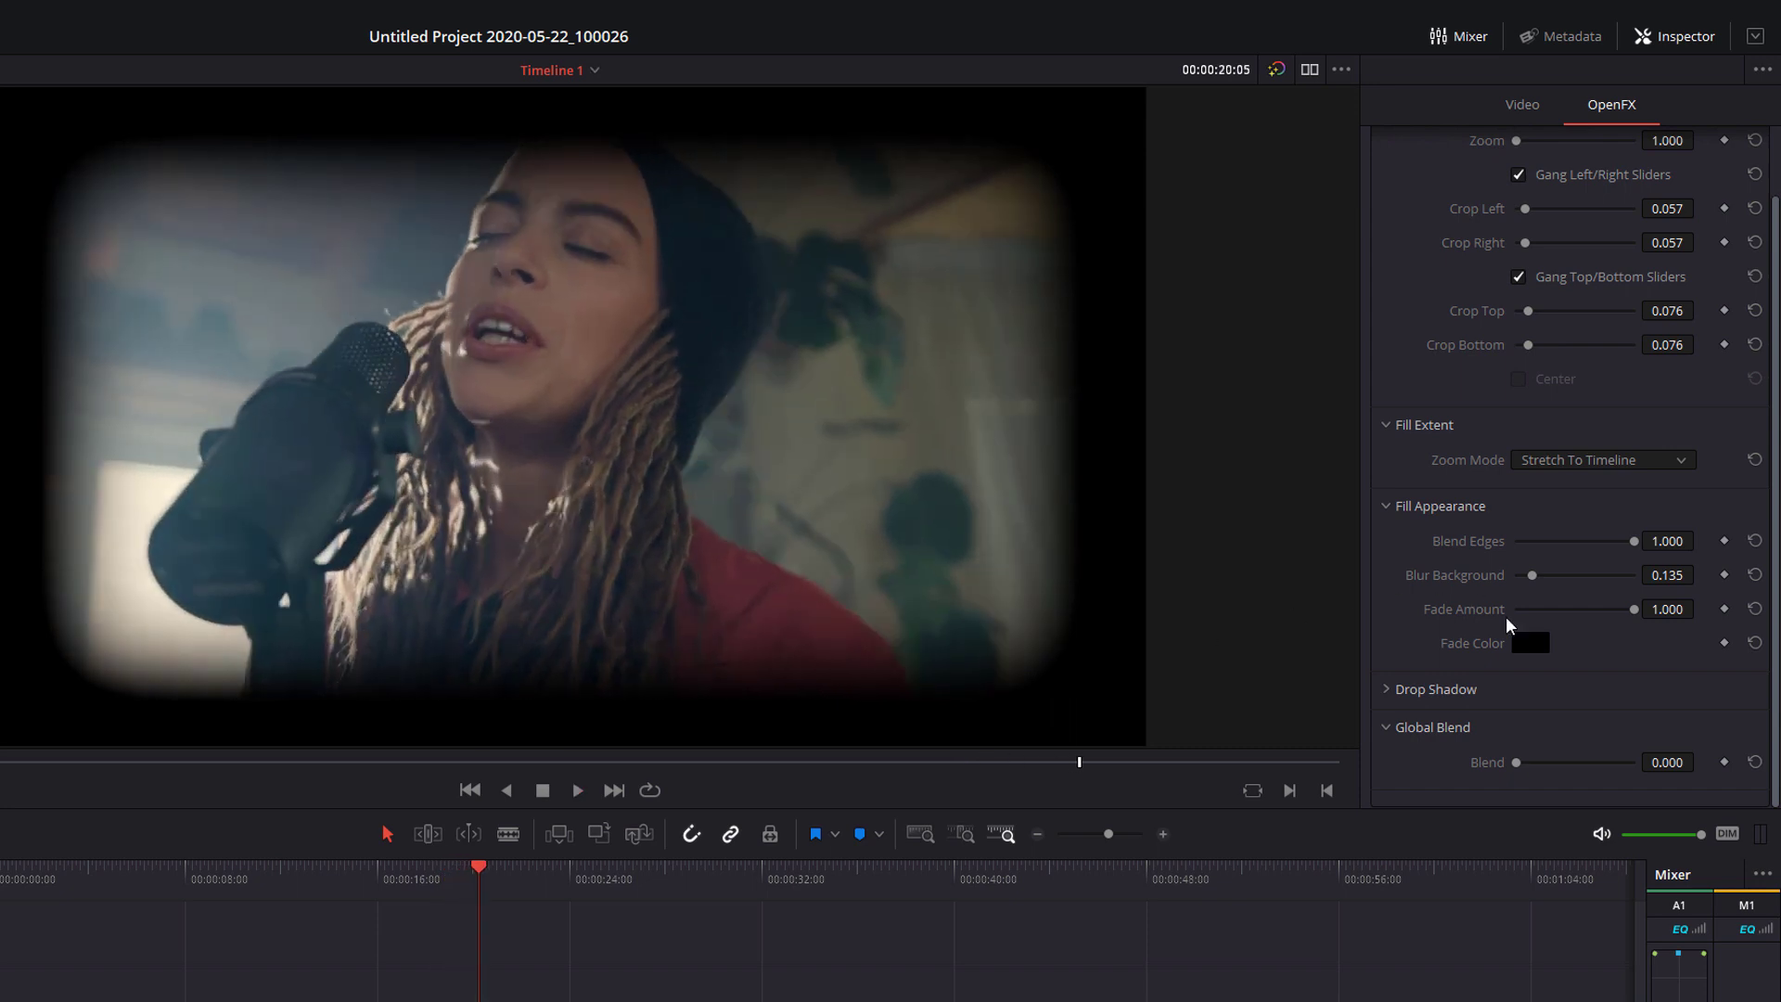
drag(1634, 609, 1383, 628)
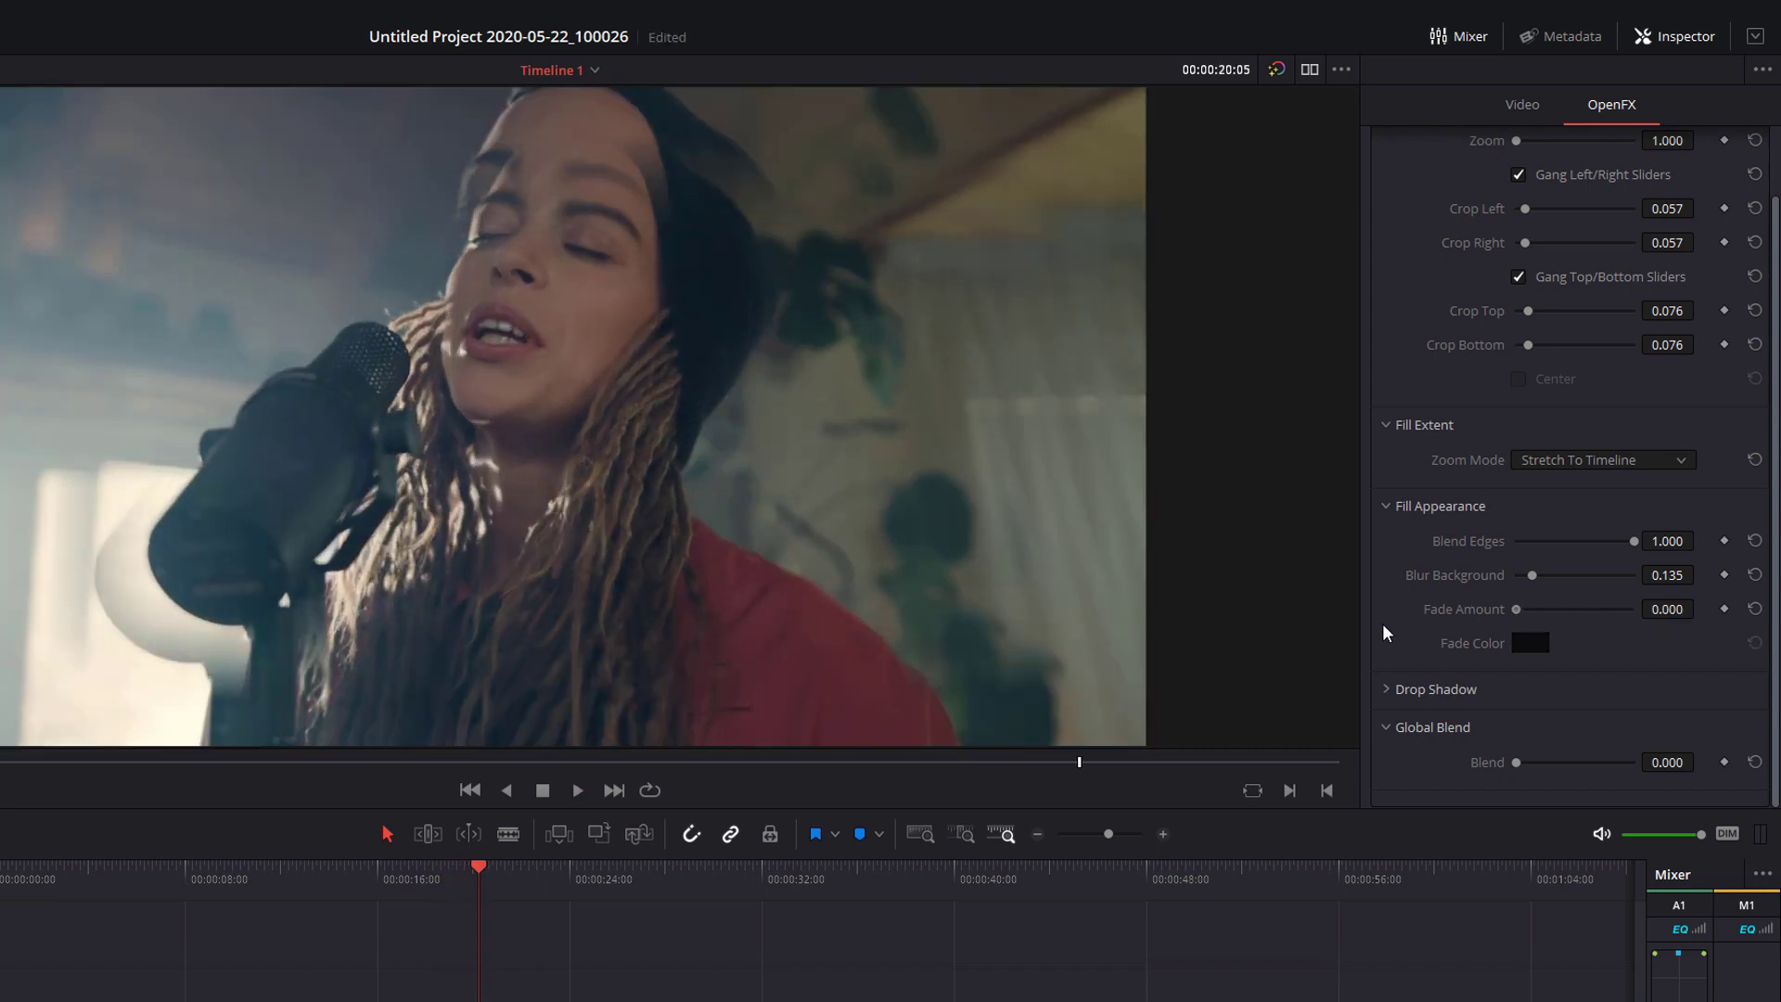
key(space)
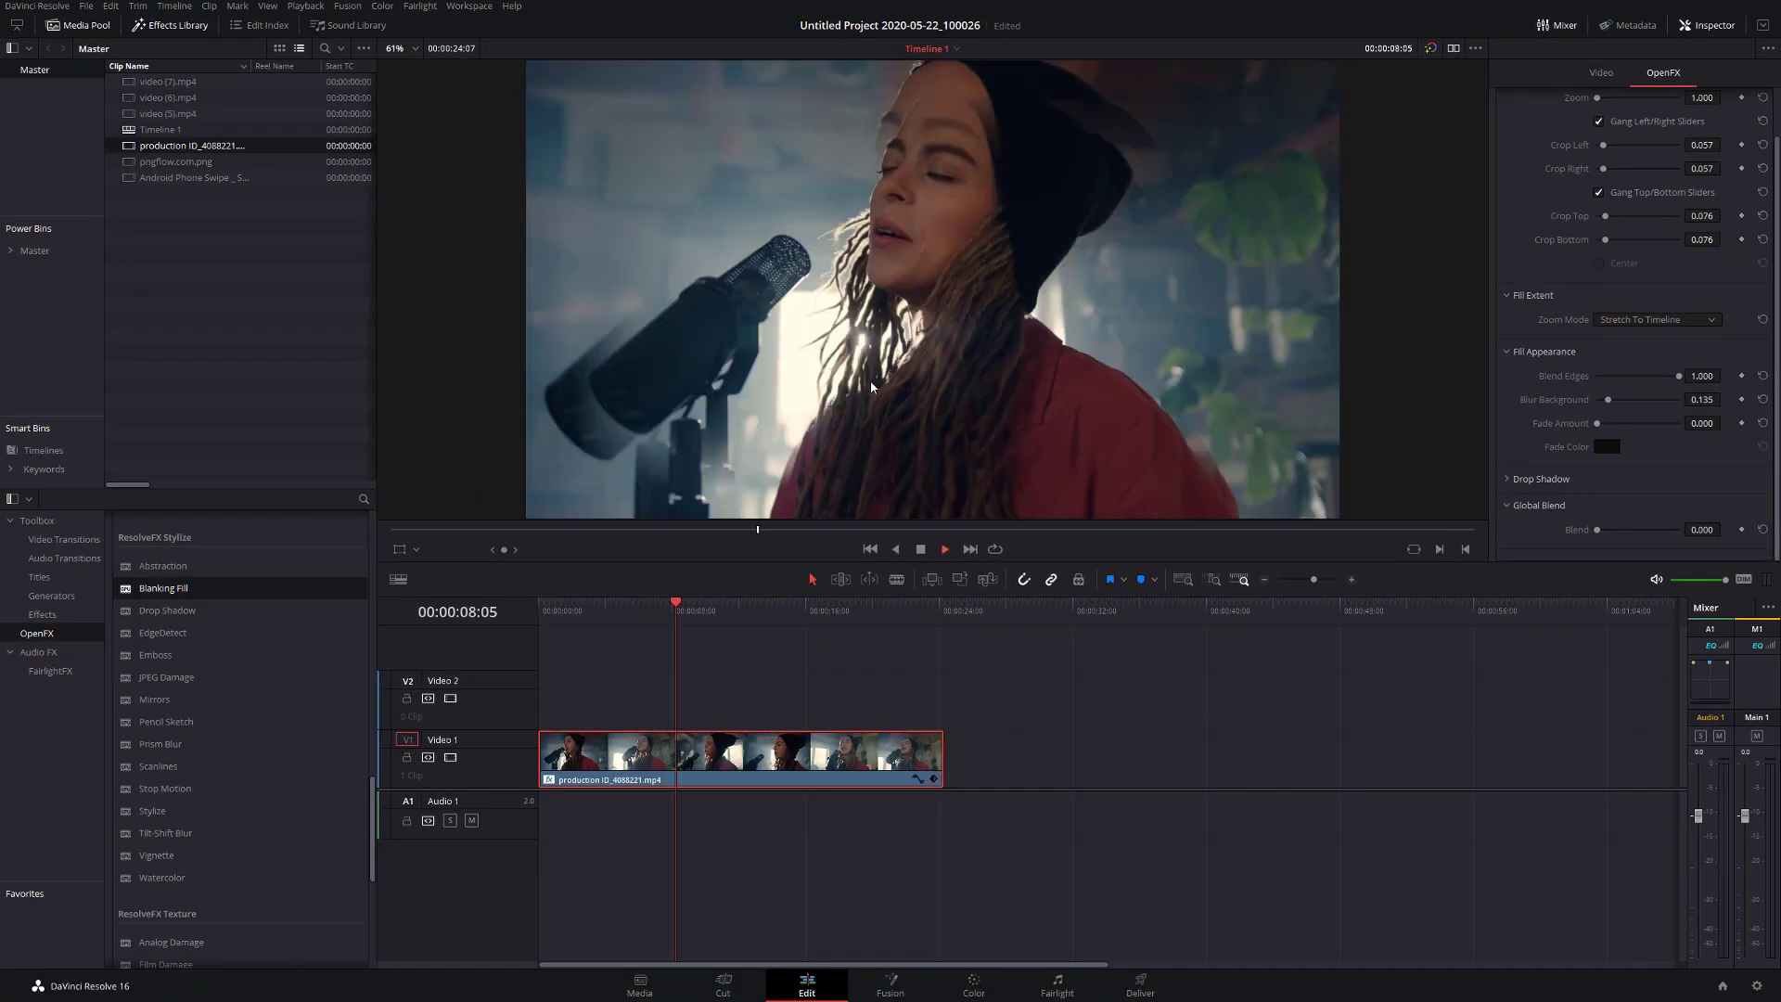
Step: Stop playback and drag another Blanking Fill onto the singer clip on Video 1
key(space)
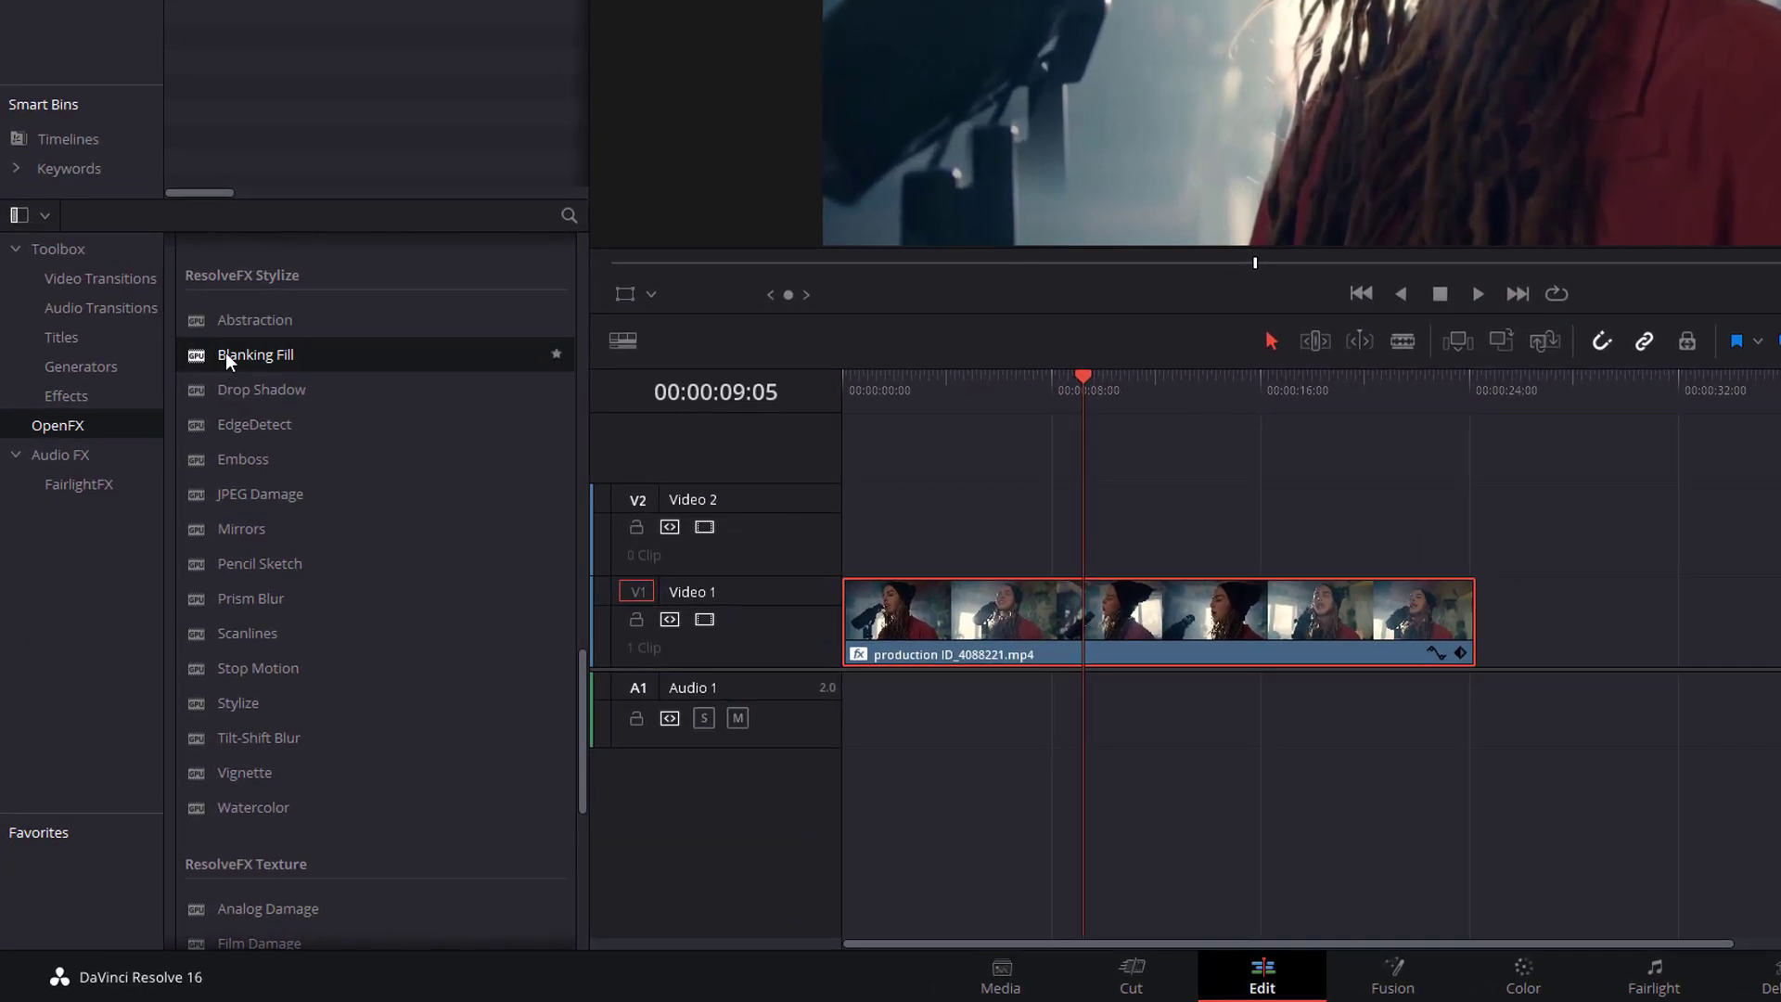
drag(225, 355, 916, 640)
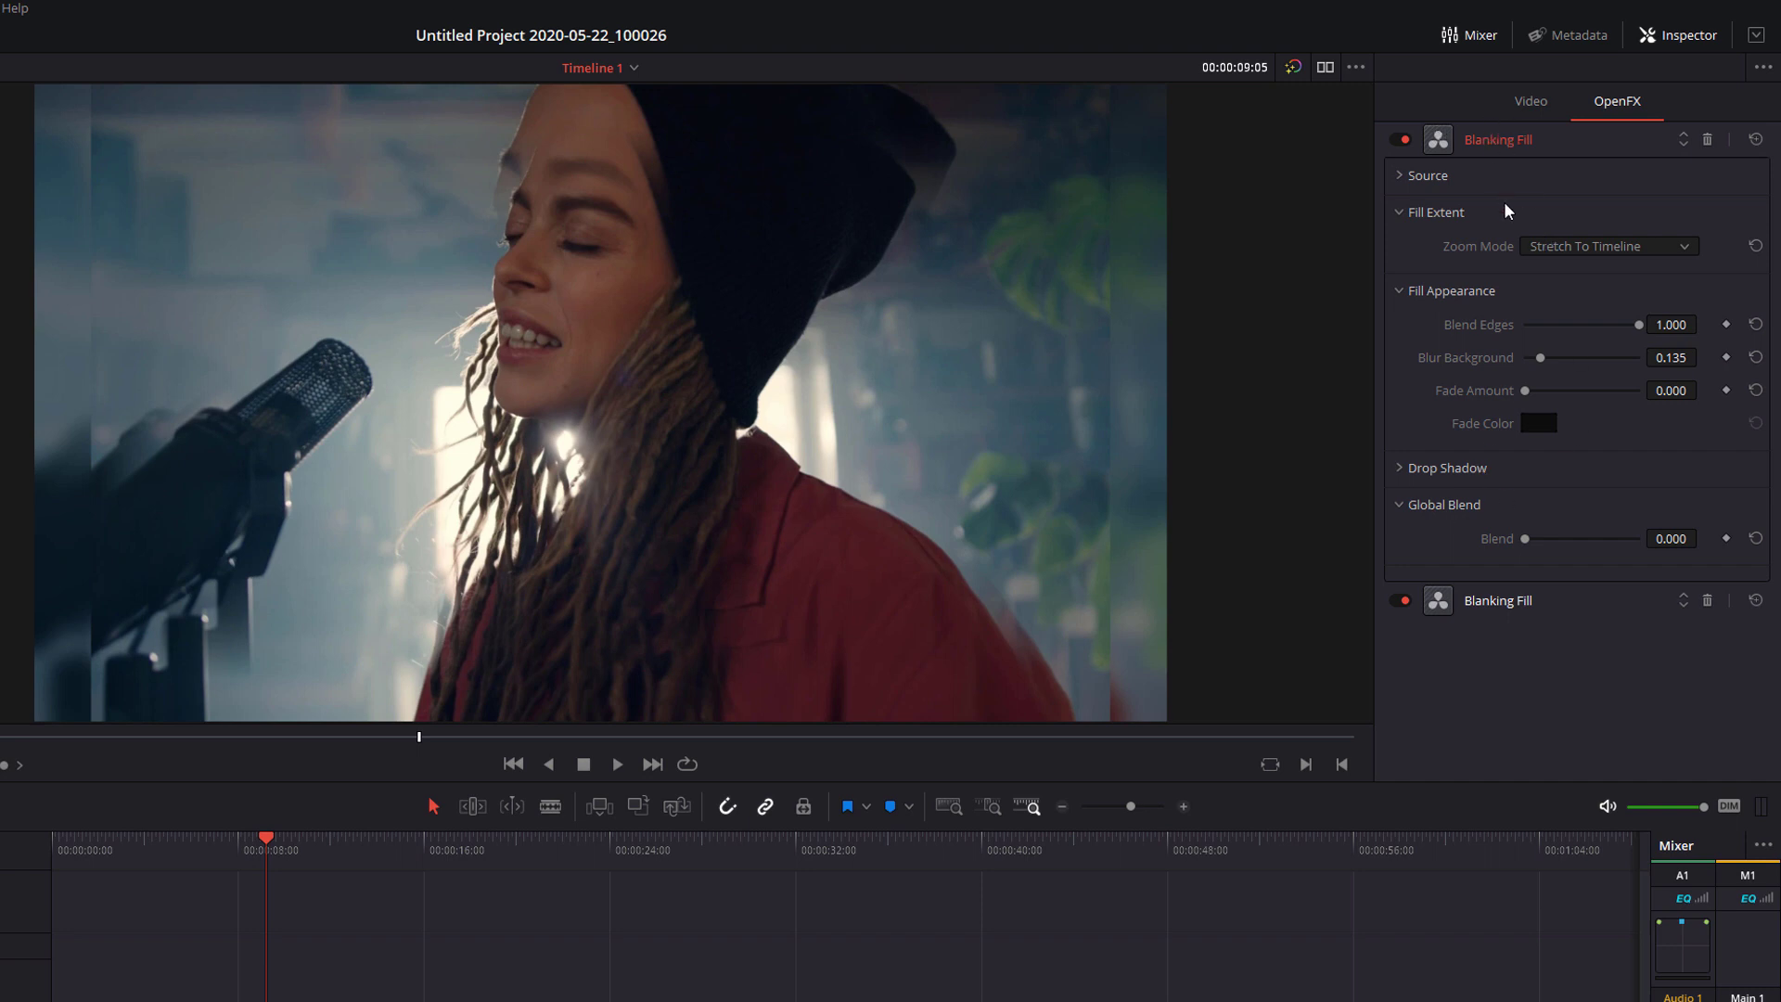
Step: Crop the second Blanking Fill's source to 0.063 left/right and 0.076 top/bottom
click(1504, 603)
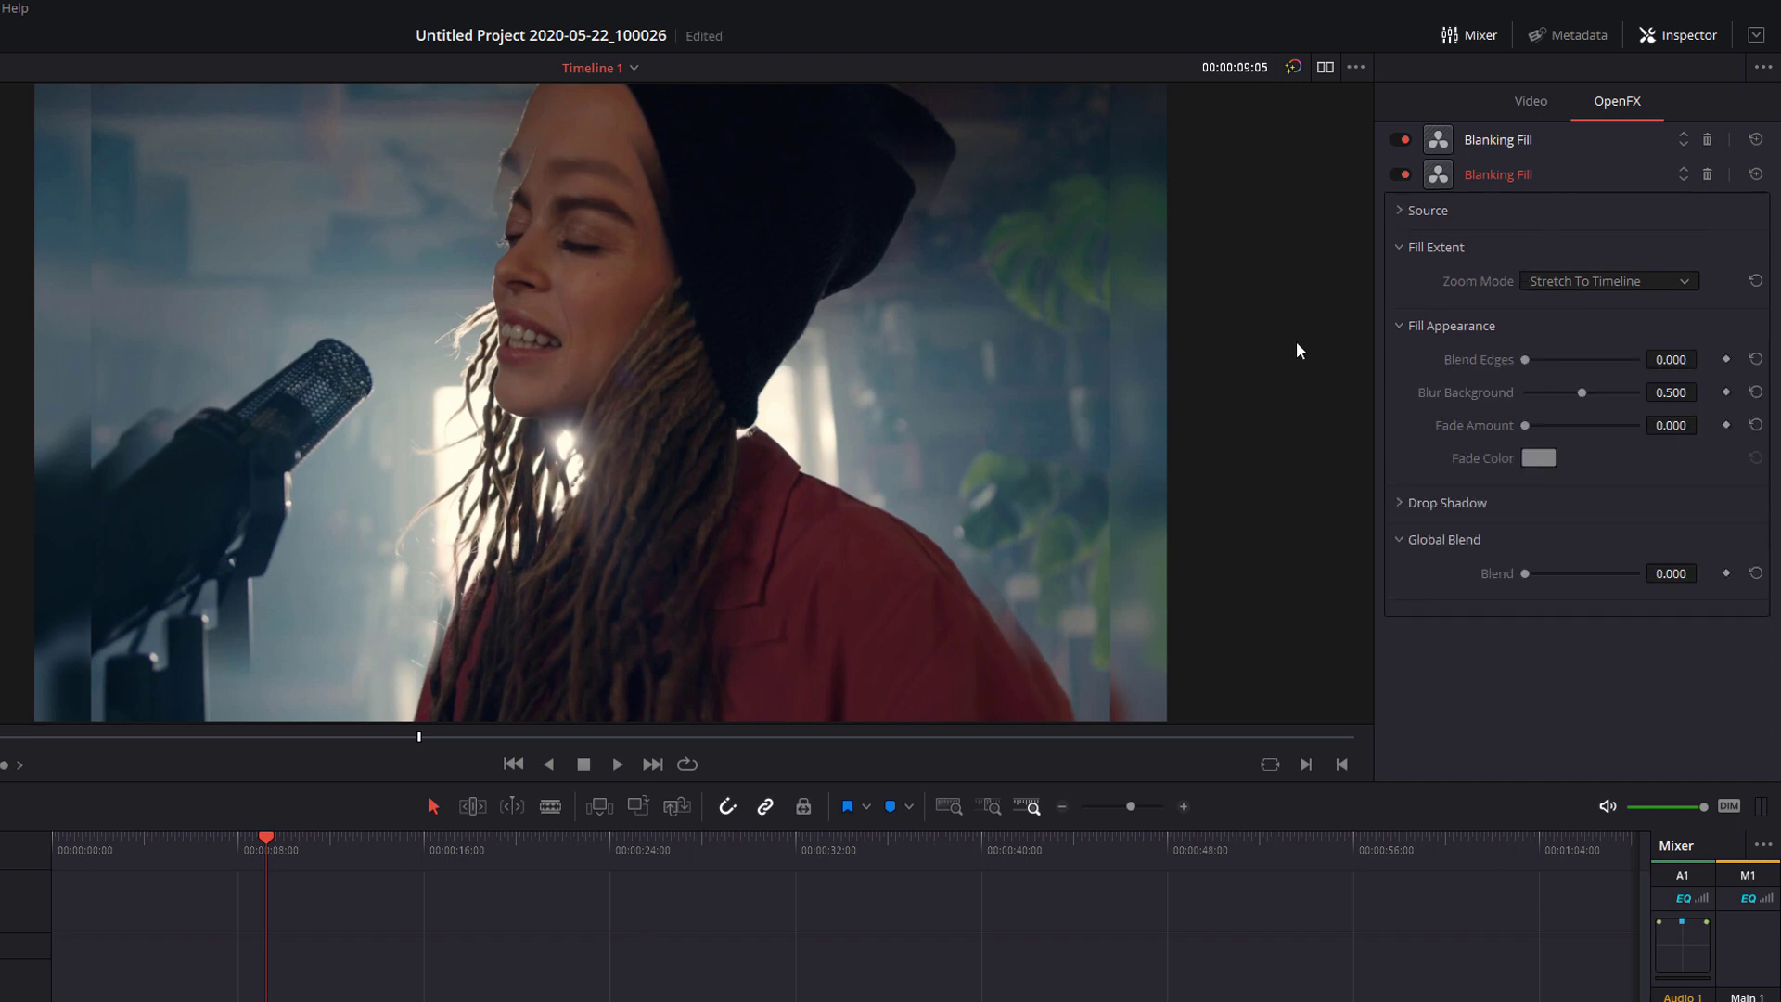
click(1416, 211)
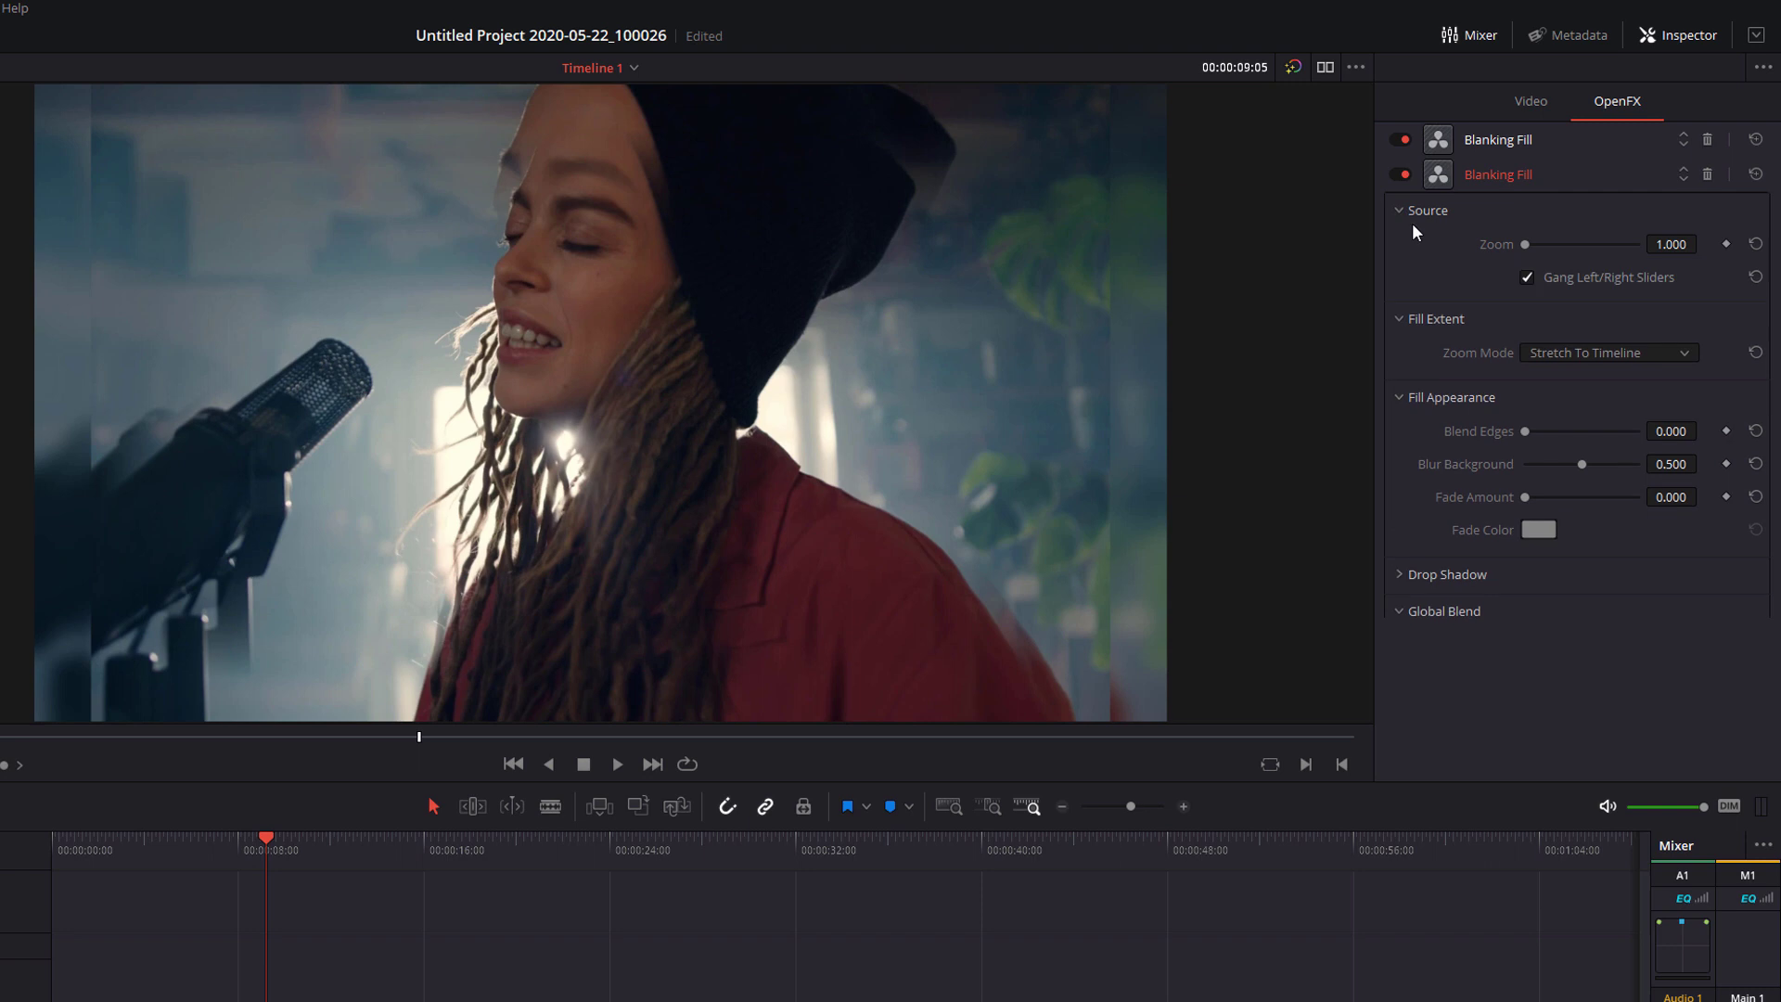
drag(1527, 311, 1535, 312)
drag(1535, 406, 1533, 408)
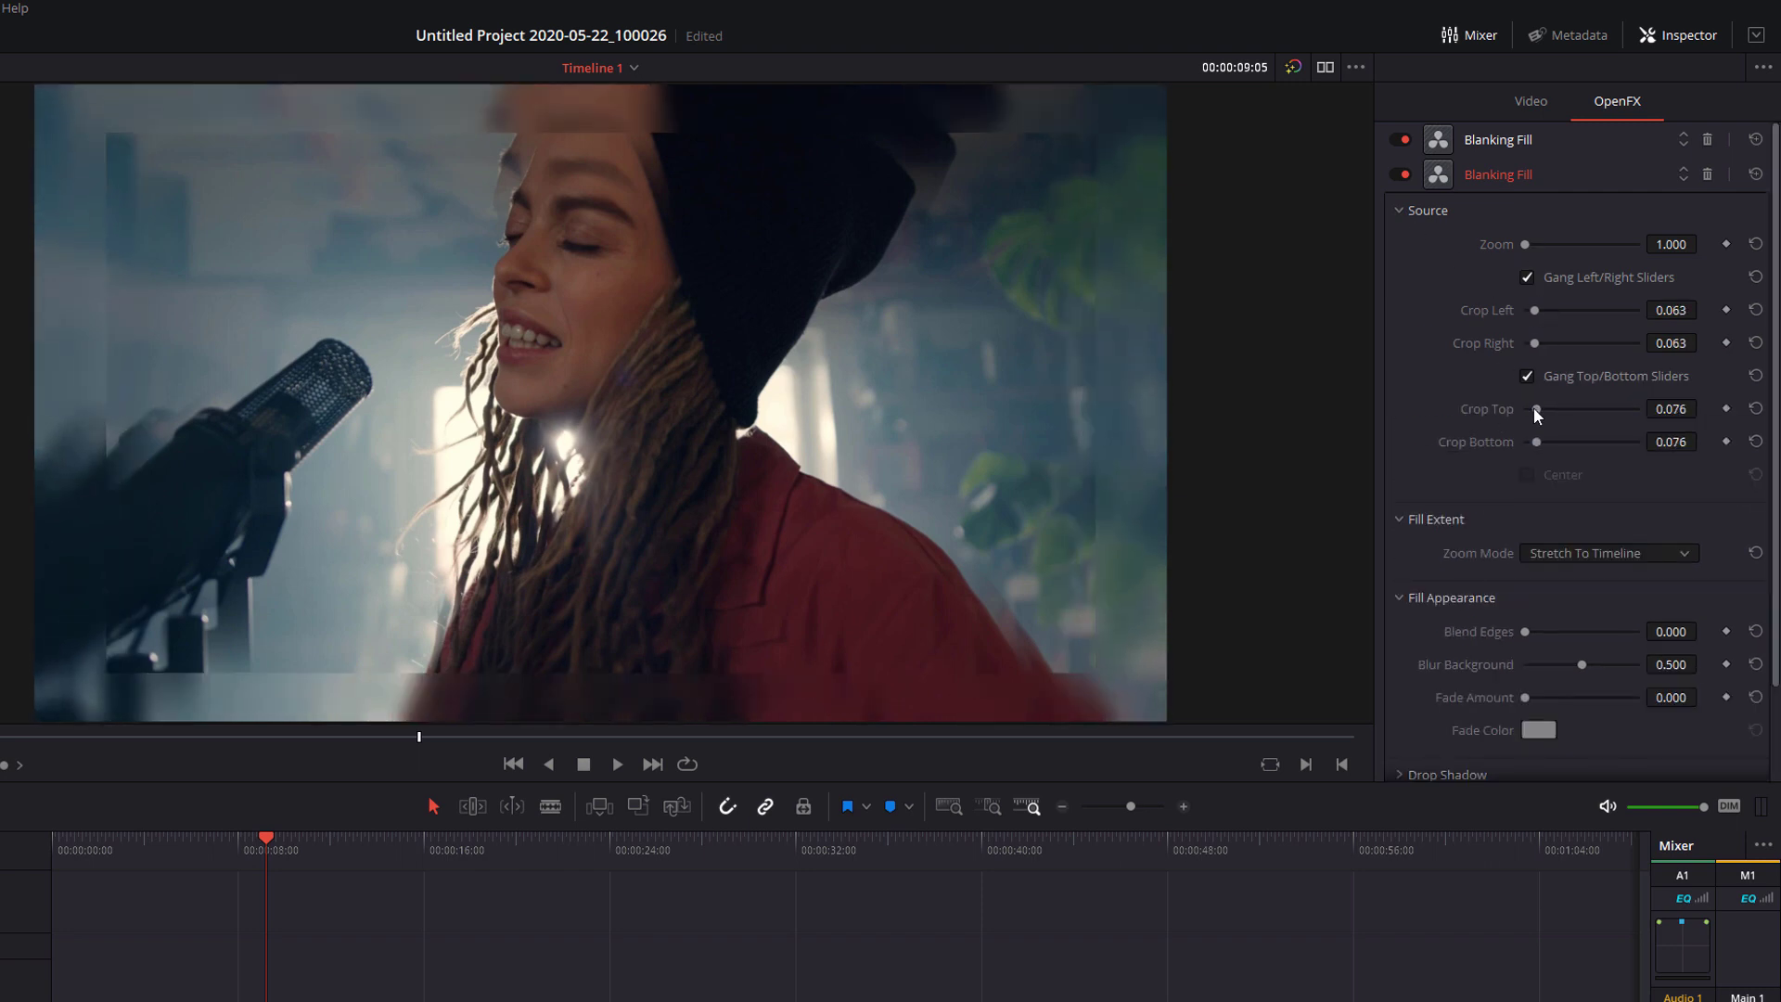
Step: Set the second fill's Blend Edges to 1.000 and Blur Background to 0, then preview
scroll(1463, 444, down, 1)
drag(1526, 523, 1721, 527)
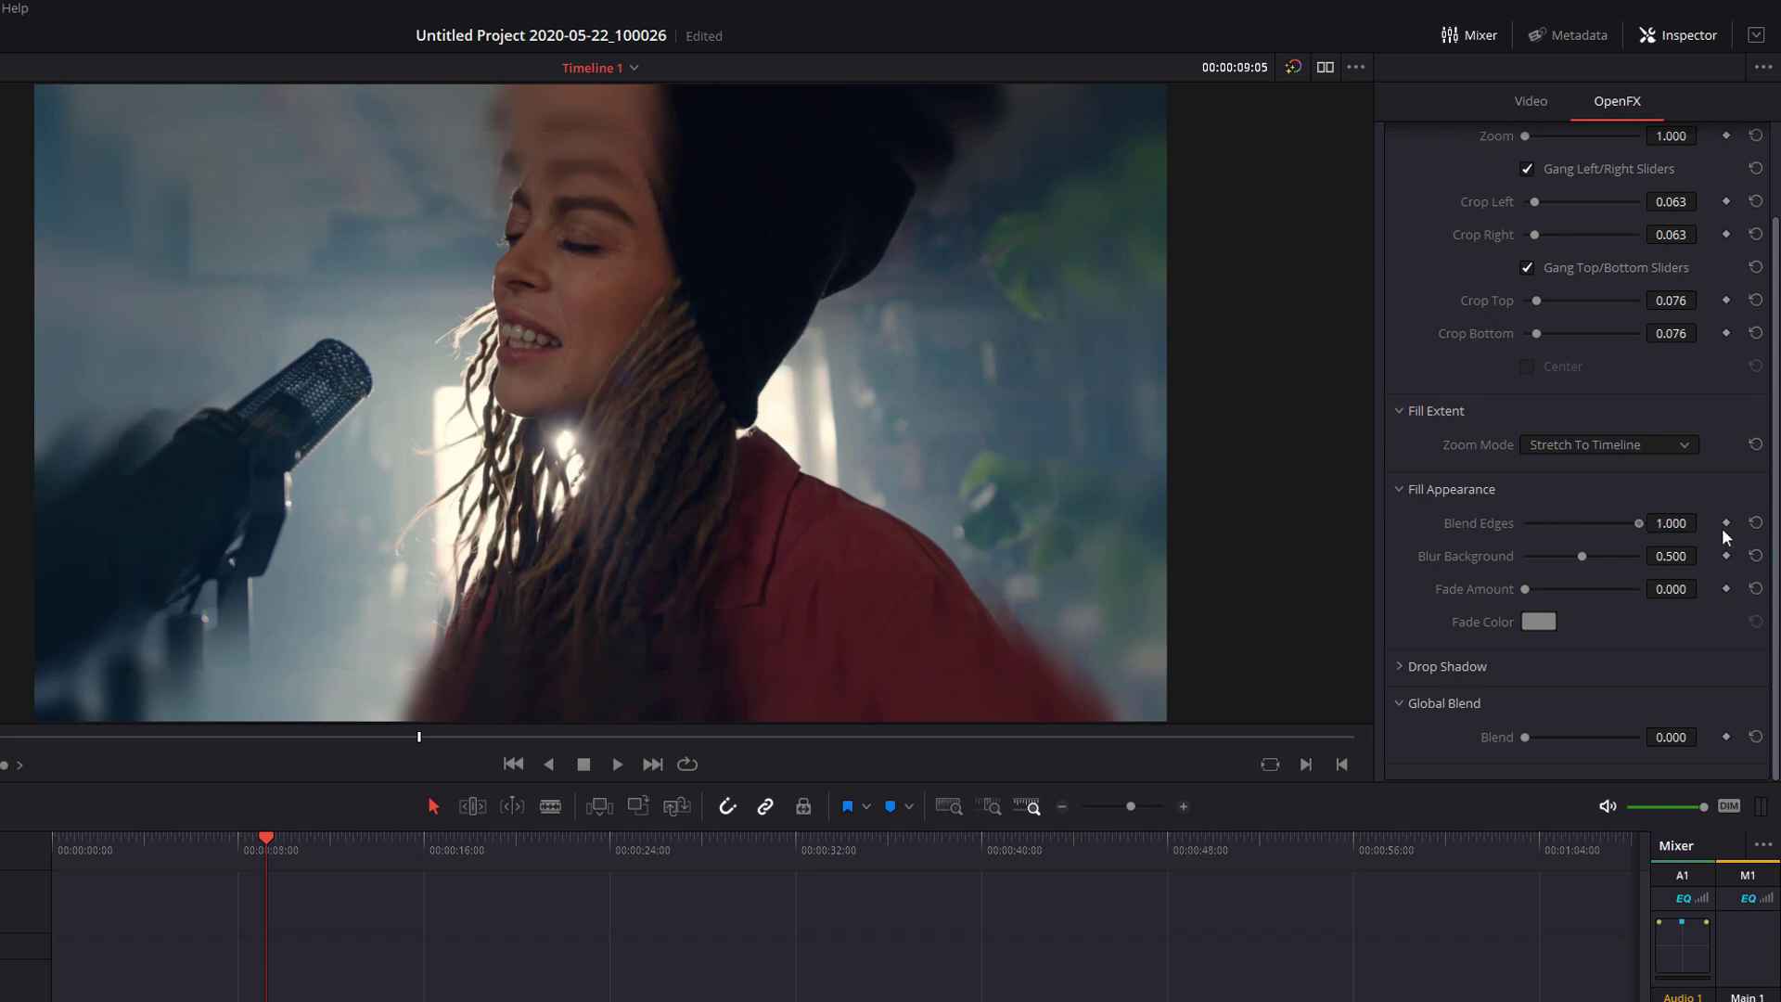
drag(1583, 555, 1536, 560)
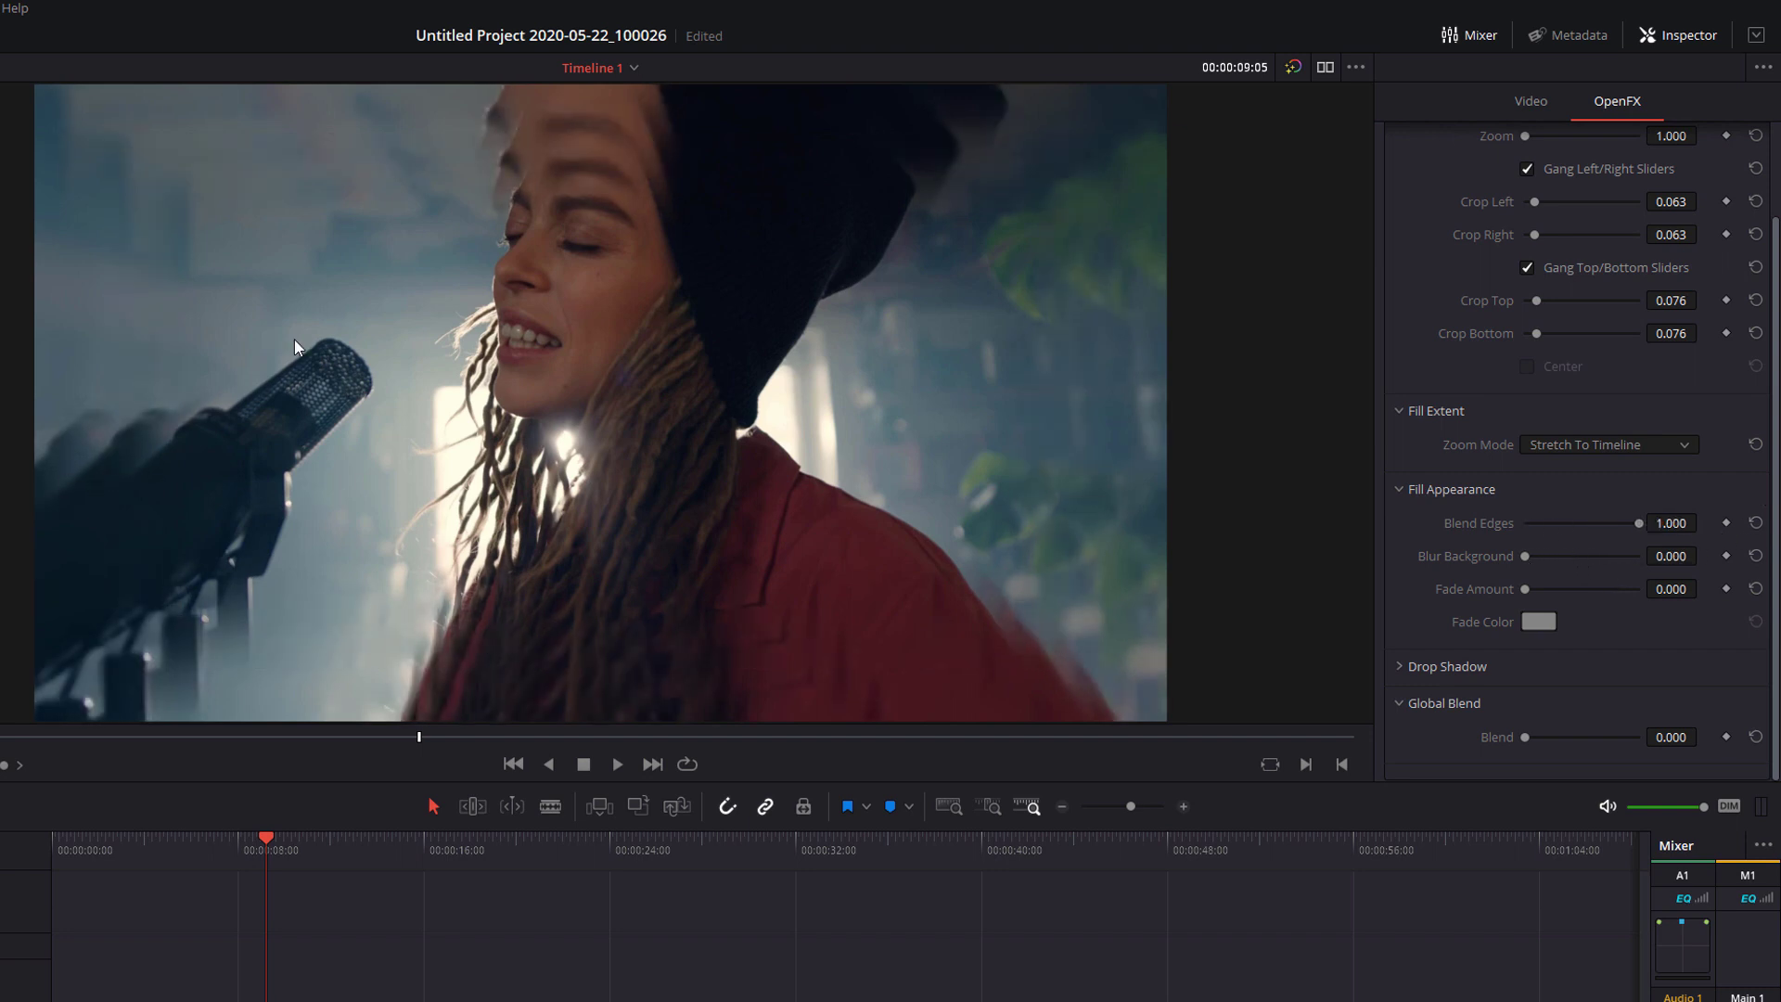
key(space)
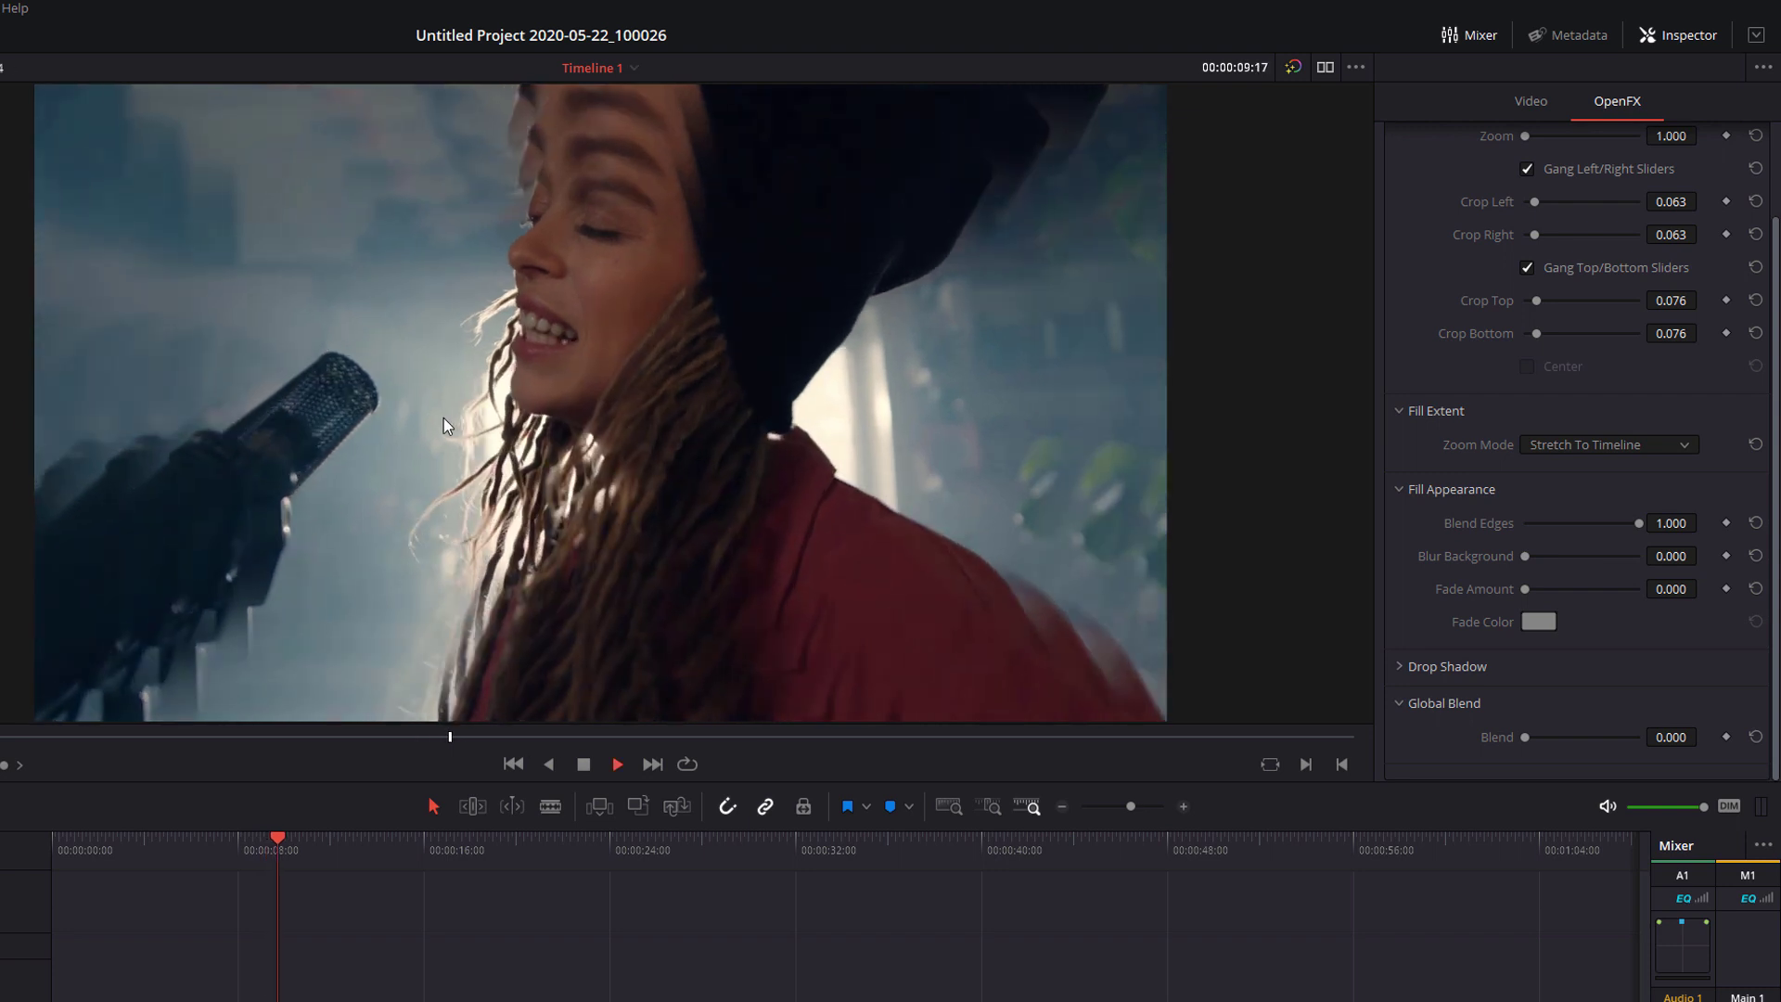